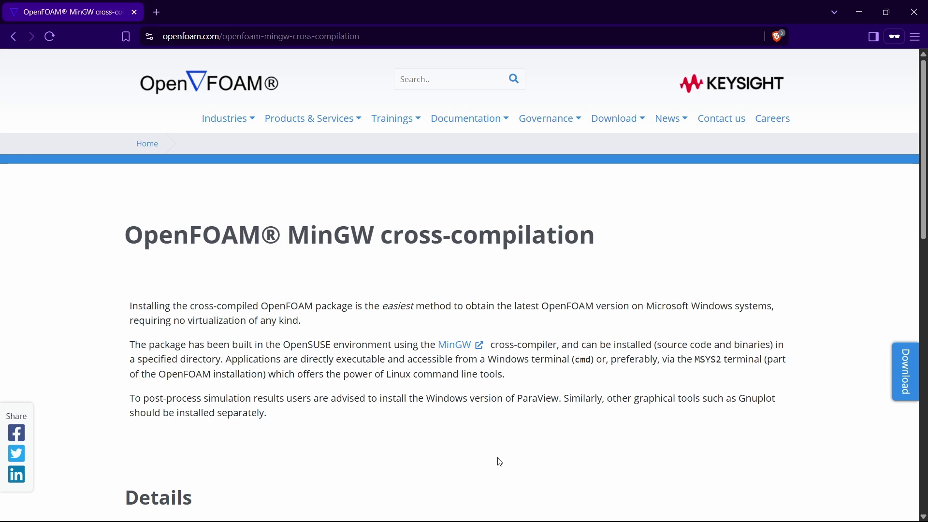
Step: Examine the address and title of the OpenFOAM MinGW cross-compilation page, focusing on the word MinGW
{"action": "left_click", "coordinate": [390, 34]}
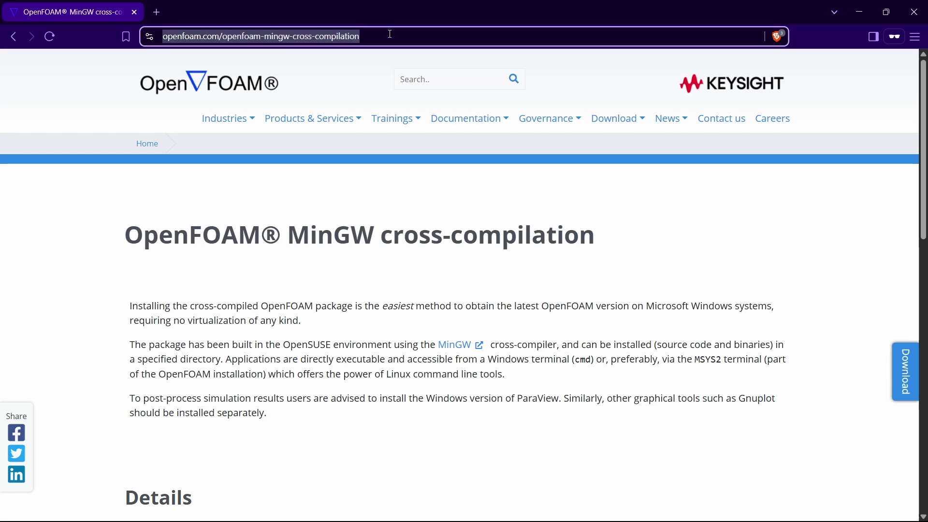
{"action": "left_click", "coordinate": [307, 278]}
{"action": "left_click_drag", "start_coordinate": [120, 239], "coordinate": [609, 257]}
{"action": "left_click", "coordinate": [642, 243]}
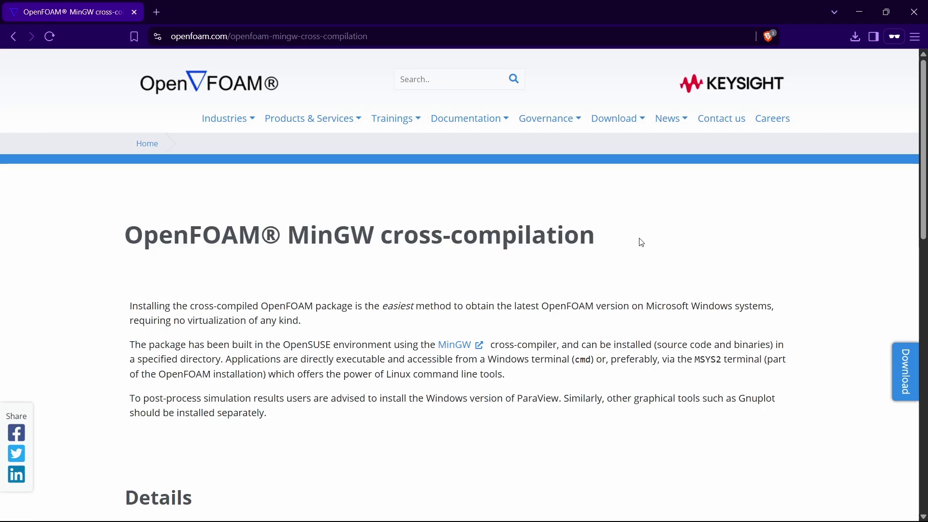
{"action": "double_click", "coordinate": [332, 239]}
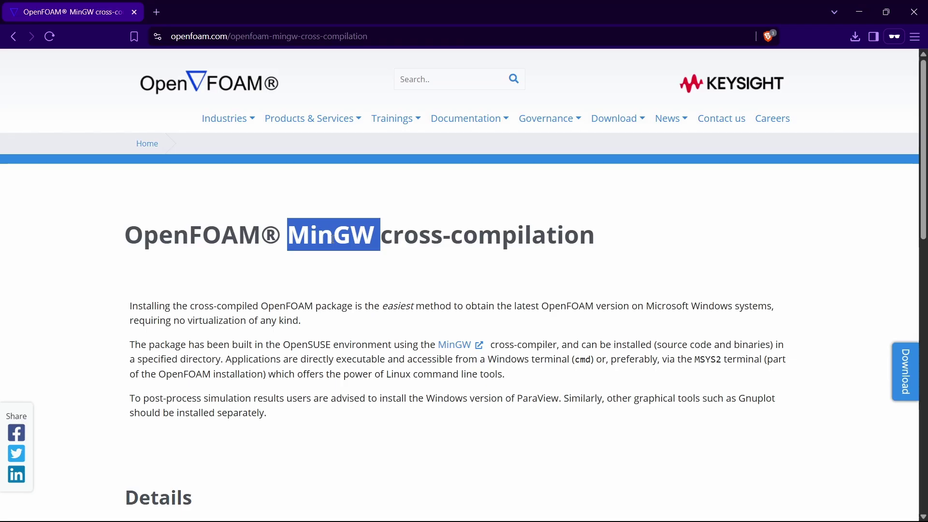
{"action": "left_click", "coordinate": [349, 275]}
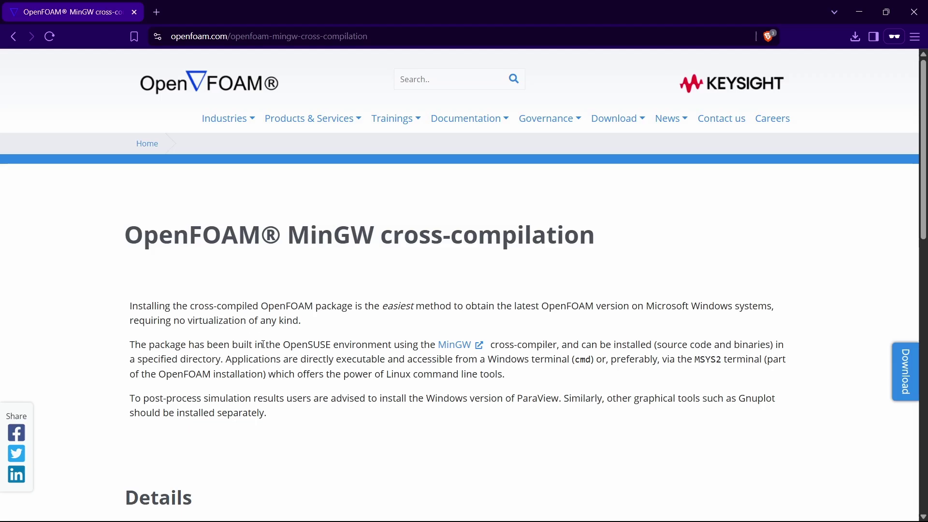
{"action": "left_click_drag", "start_coordinate": [290, 236], "coordinate": [374, 238]}
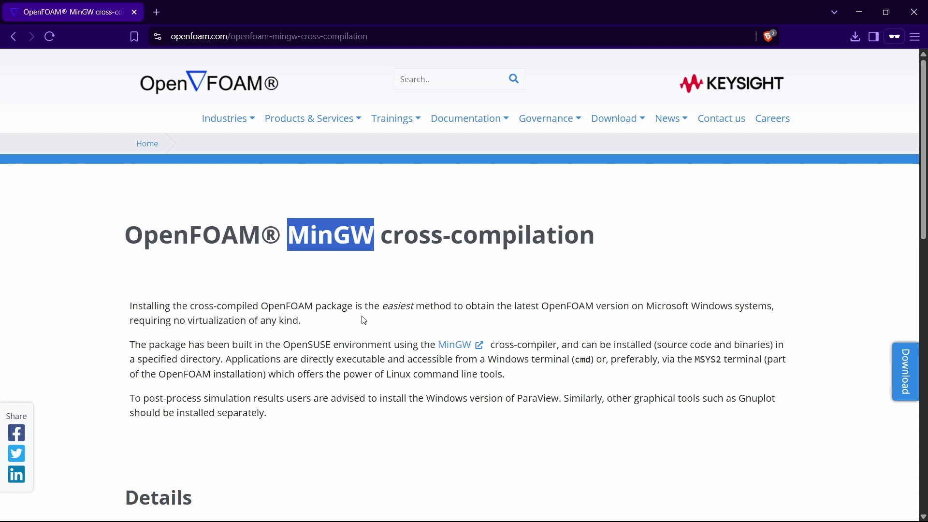
Step: Follow the download link for the latest Windows MinGW package in the page's Details section
{"action": "scroll", "coordinate": [363, 318], "scroll_direction": "down", "scroll_amount": 2}
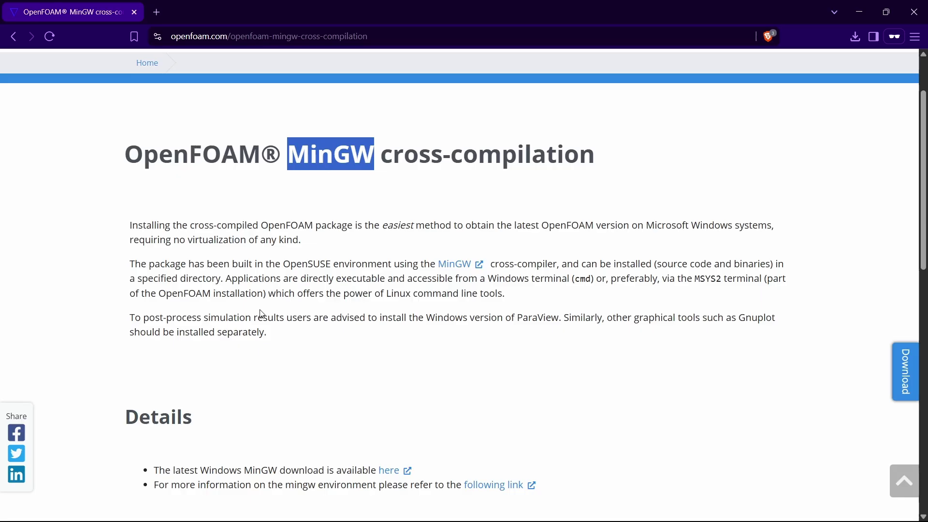
{"action": "scroll", "coordinate": [261, 314], "scroll_direction": "down", "scroll_amount": 2}
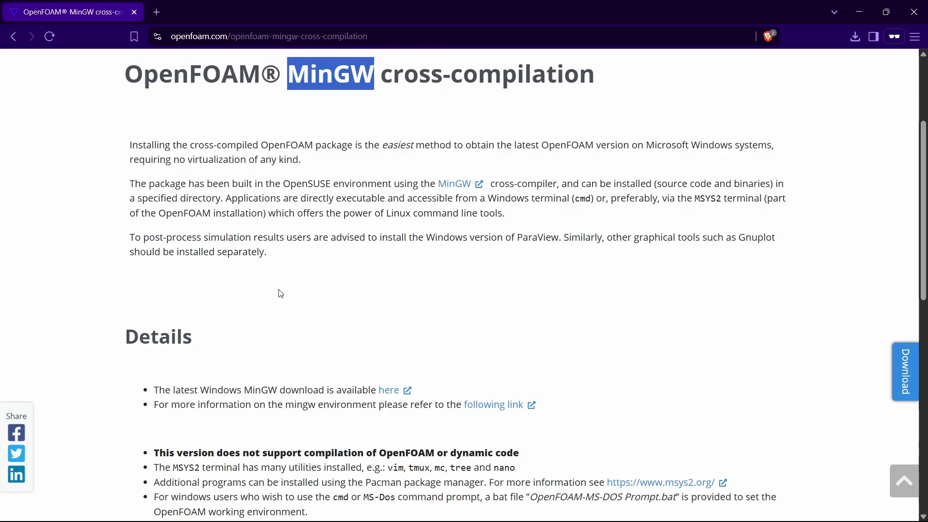
{"action": "scroll", "coordinate": [281, 293], "scroll_direction": "down", "scroll_amount": 2}
{"action": "left_click_drag", "start_coordinate": [153, 309], "coordinate": [444, 310]}
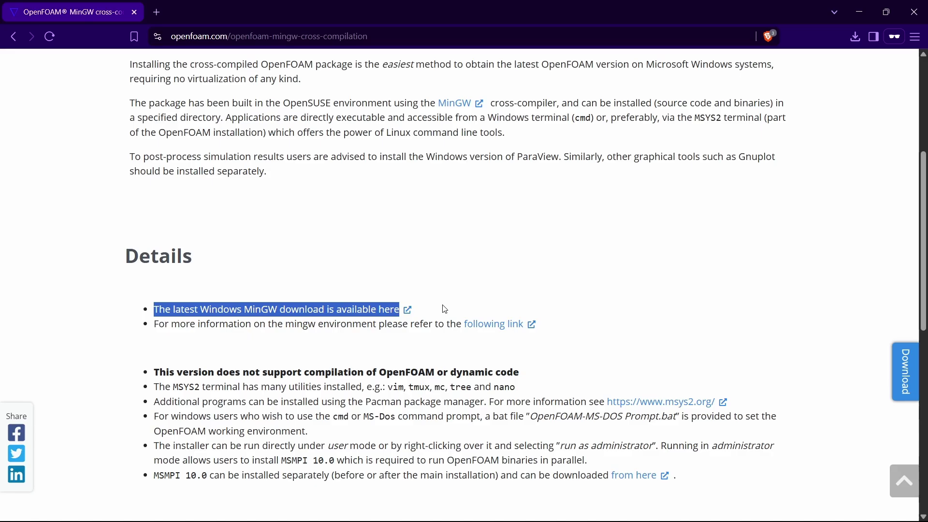
{"action": "left_click", "coordinate": [383, 310]}
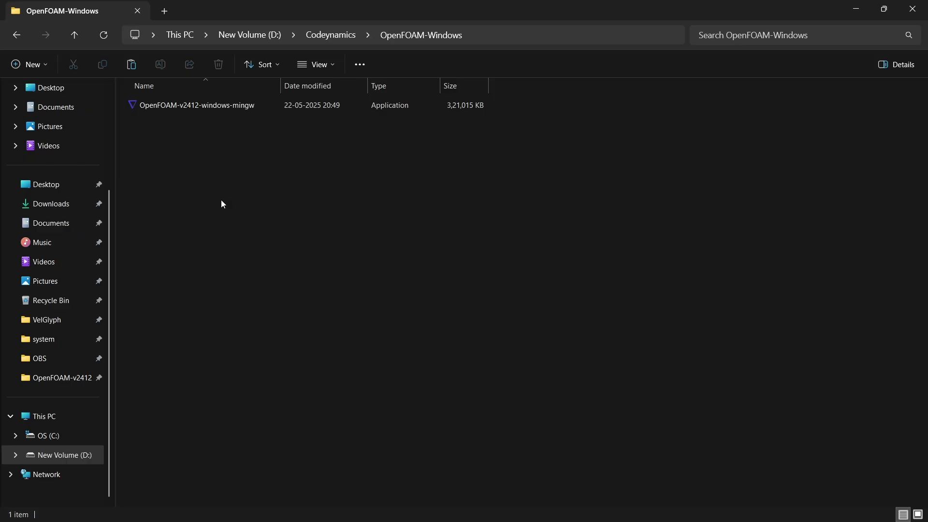
Step: Check the file properties of the OpenFOAM-v2412-windows-mingw installer, then close them
{"action": "left_click", "coordinate": [237, 107]}
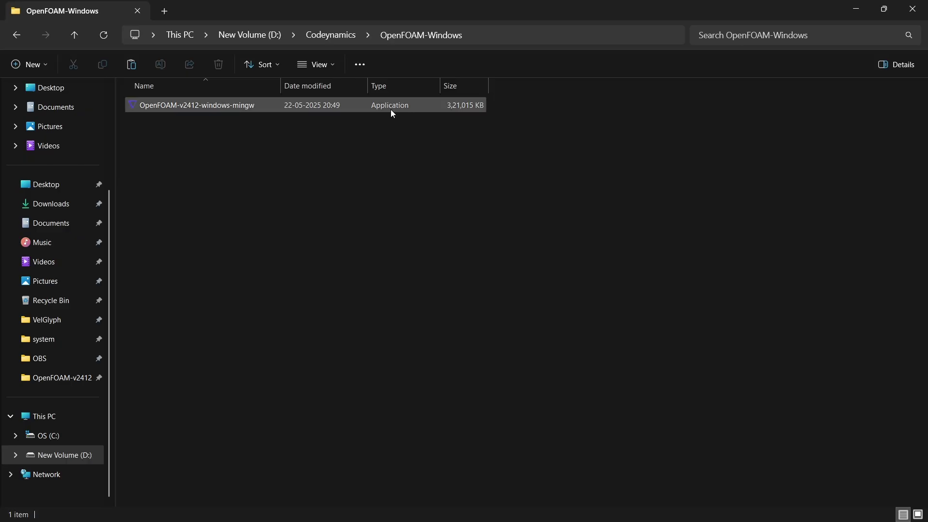
{"action": "left_click", "coordinate": [202, 108]}
{"action": "right_click", "coordinate": [202, 108]}
{"action": "left_click", "coordinate": [260, 285]}
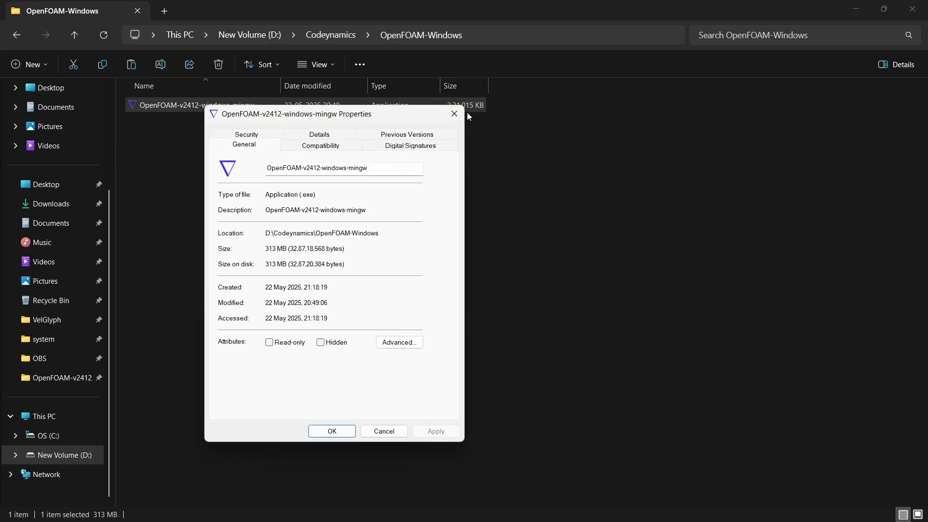
{"action": "left_click", "coordinate": [453, 115]}
{"action": "left_click", "coordinate": [319, 231]}
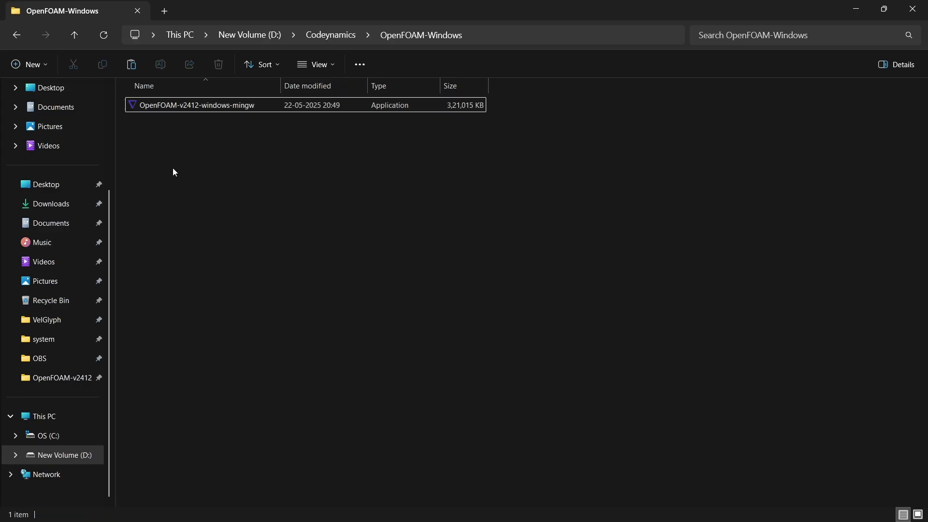
Step: Run the OpenFOAM-v2412-windows-mingw installer and start installing into a v2412 folder in D:\Codeynamics\OpenFOAM-Windows
{"action": "left_click", "coordinate": [193, 110]}
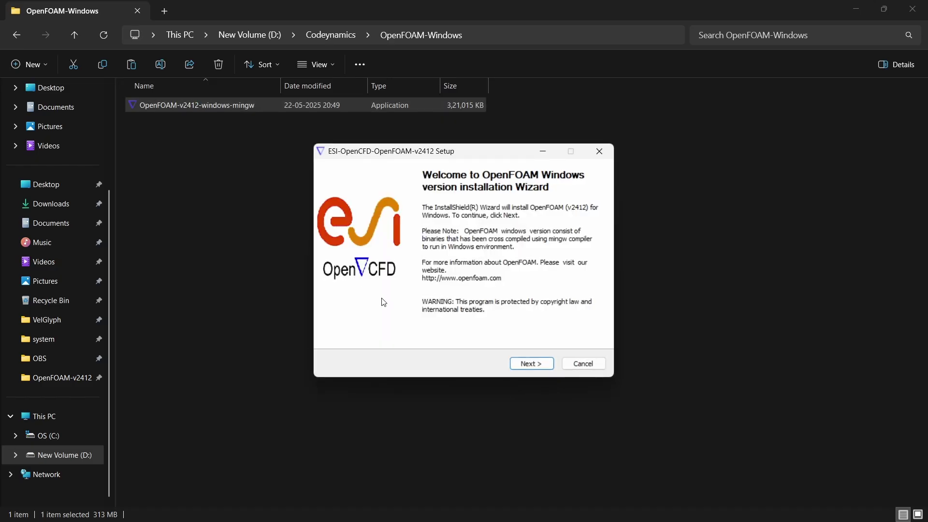
{"action": "left_click", "coordinate": [537, 368]}
{"action": "left_click", "coordinate": [384, 329]}
{"action": "left_click", "coordinate": [543, 369]}
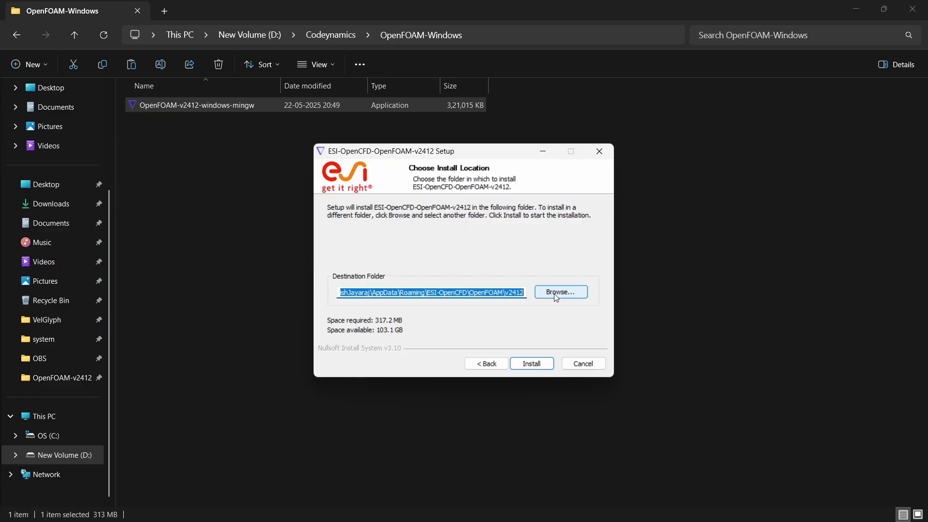
{"action": "left_click", "coordinate": [535, 368]}
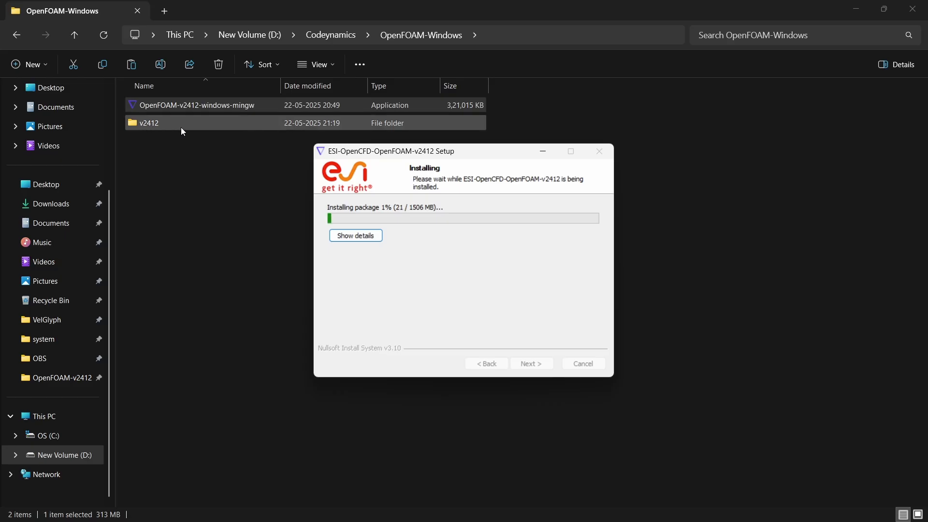
Step: Open the v2412 installation folder and finish the setup wizard without showing the Readme
{"action": "double_click", "coordinate": [155, 129]}
{"action": "left_click_drag", "start_coordinate": [187, 332], "coordinate": [170, 104]}
{"action": "left_click", "coordinate": [297, 335]}
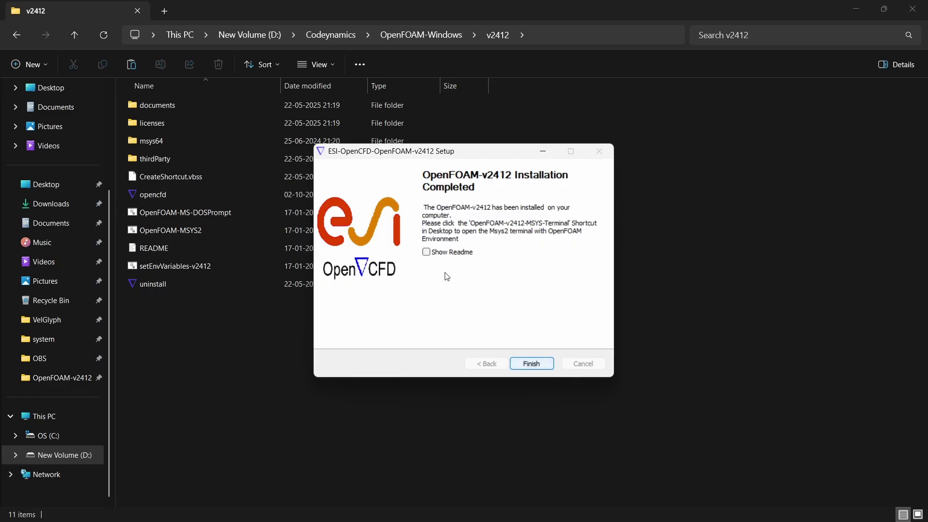
{"action": "left_click", "coordinate": [540, 367]}
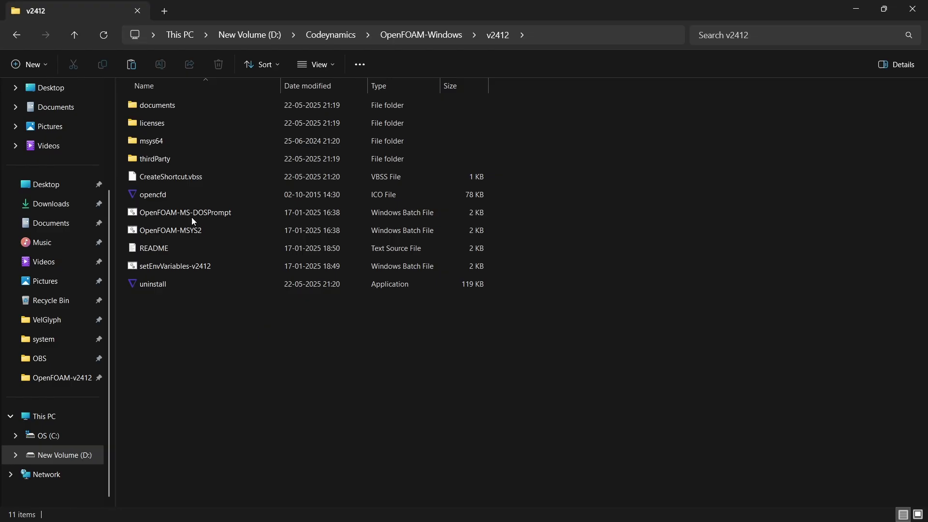
Step: Look through the msys64 folder and the MSMPI files in the thirdParty folder, returning to v2412
{"action": "double_click", "coordinate": [145, 140]}
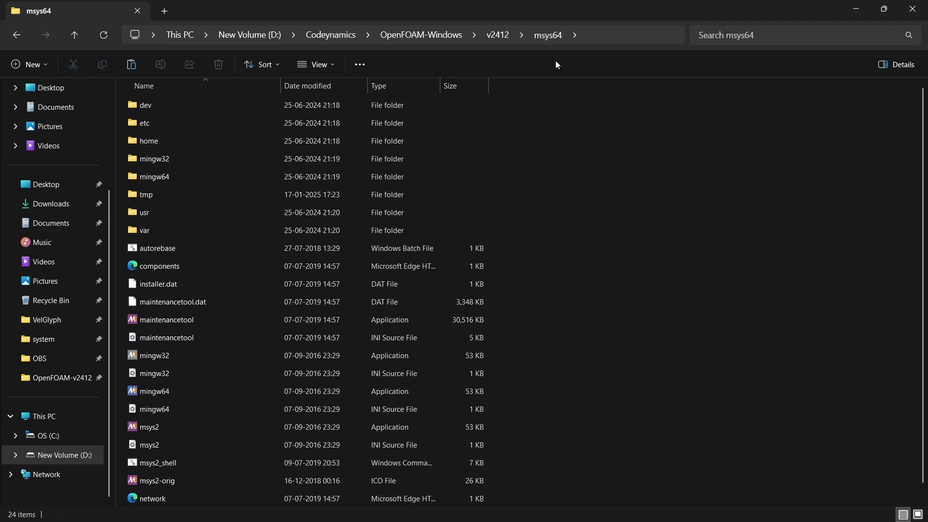
{"action": "key", "text": "alt+Left"}
{"action": "double_click", "coordinate": [168, 161]}
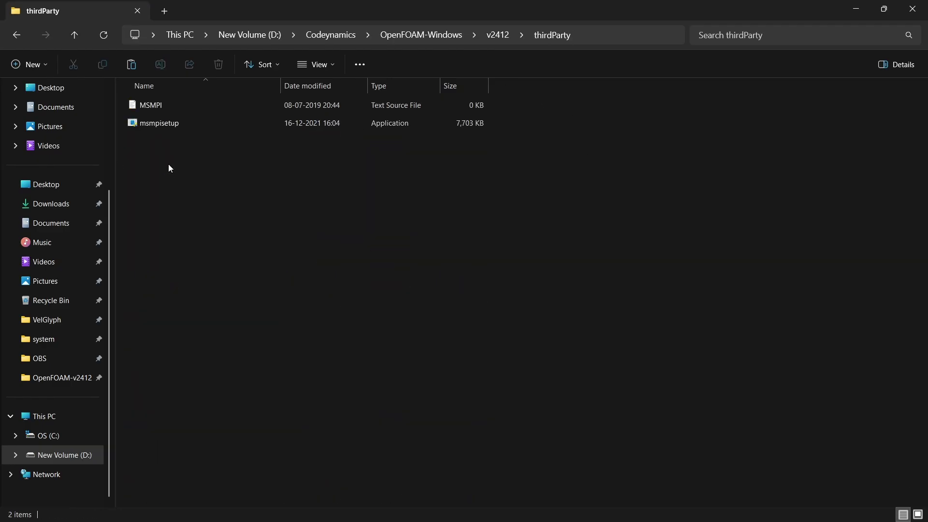
{"action": "left_click_drag", "start_coordinate": [182, 192], "coordinate": [154, 101]}
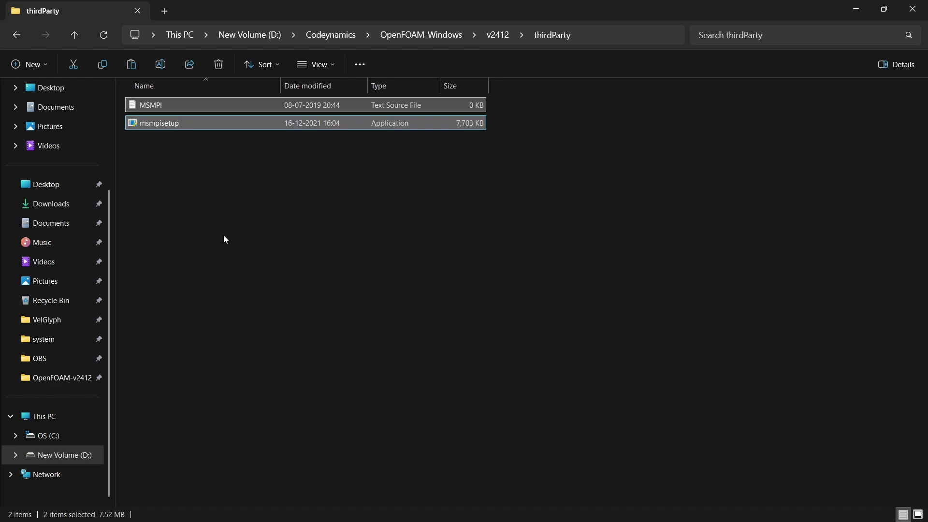
{"action": "left_click", "coordinate": [225, 239]}
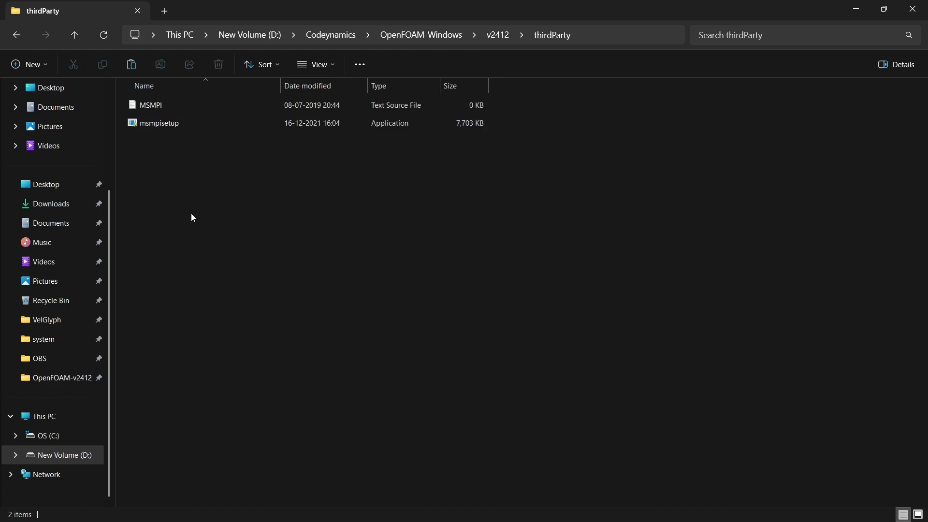
{"action": "key", "text": "alt+Left"}
{"action": "double_click", "coordinate": [151, 162]}
{"action": "key", "text": "alt+Left"}
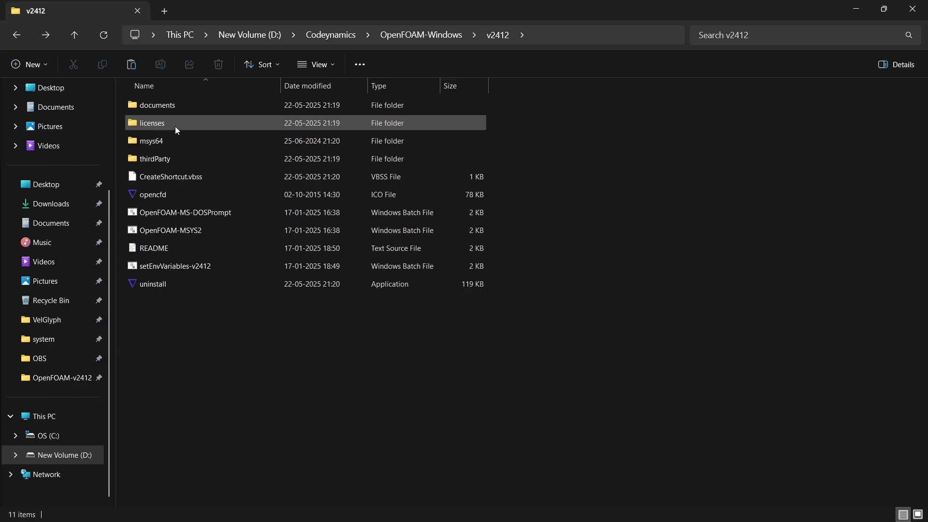
Step: Check the contents of the documents folder and return to v2412
{"action": "double_click", "coordinate": [173, 103]}
{"action": "left_click_drag", "start_coordinate": [171, 210], "coordinate": [162, 105]}
{"action": "key", "text": "alt+Left"}
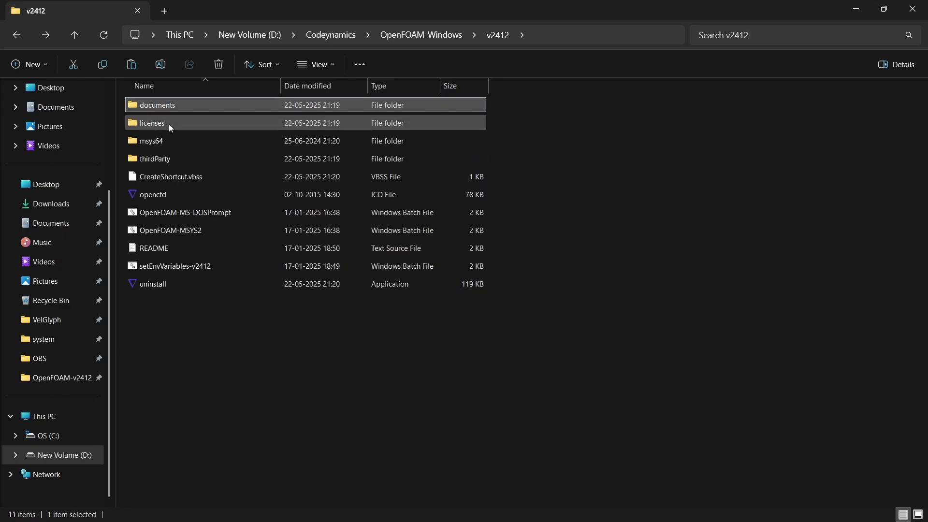
Step: Open License.txt from the licenses folder, examine its GNU General Public License heading and preamble, then close it and return to v2412
{"action": "double_click", "coordinate": [169, 123]}
{"action": "double_click", "coordinate": [150, 105]}
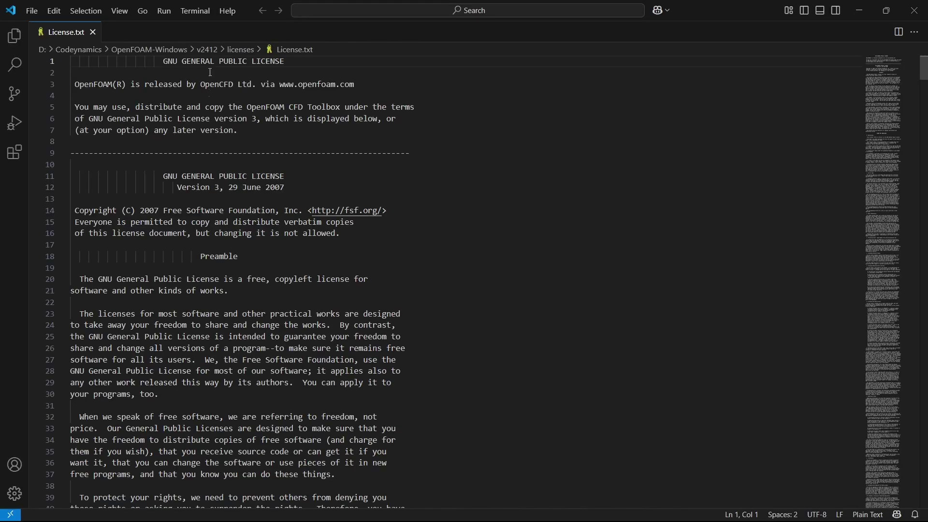
{"action": "left_click_drag", "start_coordinate": [154, 62], "coordinate": [301, 66]}
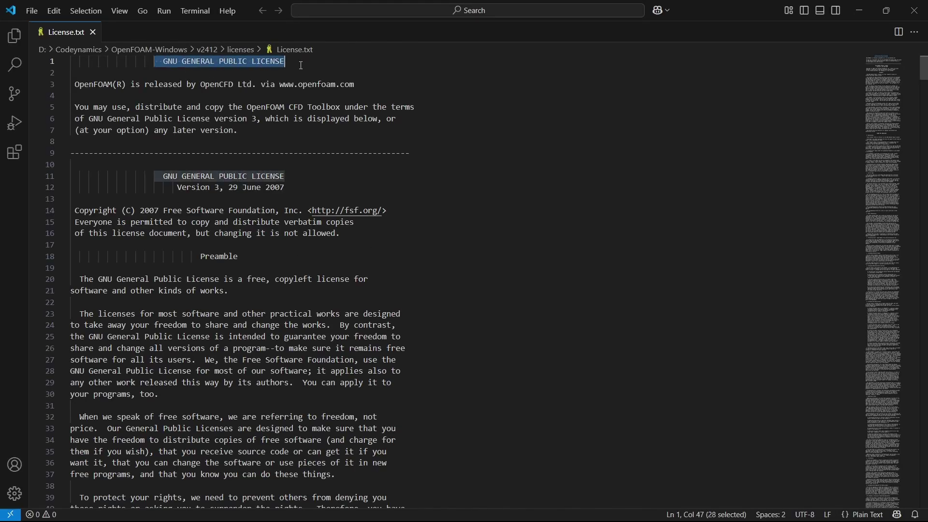
{"action": "left_click", "coordinate": [308, 65]}
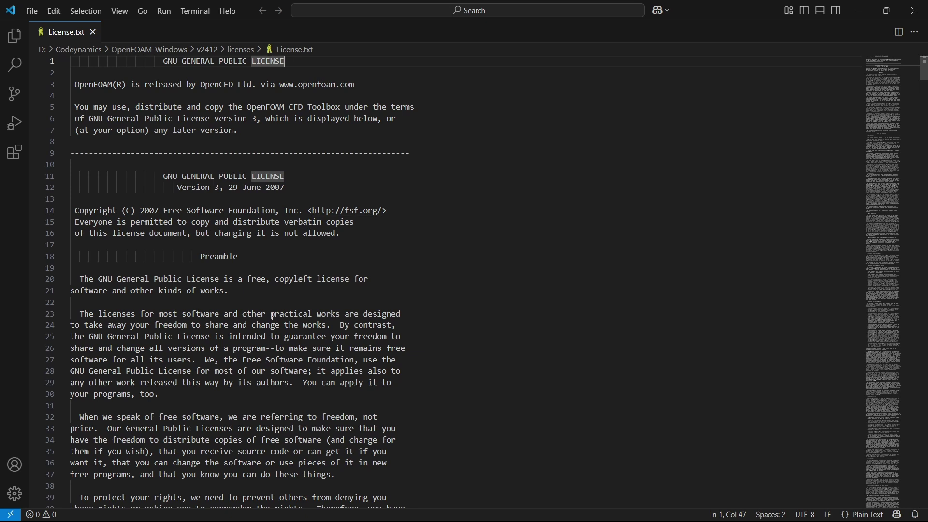
{"action": "left_click_drag", "start_coordinate": [243, 279], "coordinate": [332, 280]}
{"action": "left_click", "coordinate": [333, 291]}
{"action": "left_click", "coordinate": [914, 7]}
{"action": "left_click", "coordinate": [175, 187]}
{"action": "key", "text": "alt+Up"}
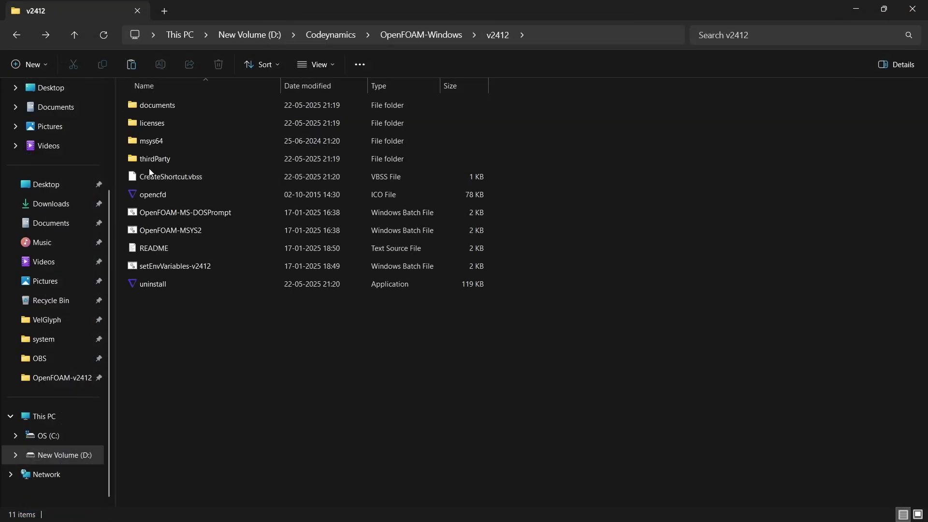
Step: Open the ofuser folder inside the home folder of msys64 and locate its .bashrc file
{"action": "double_click", "coordinate": [166, 142]}
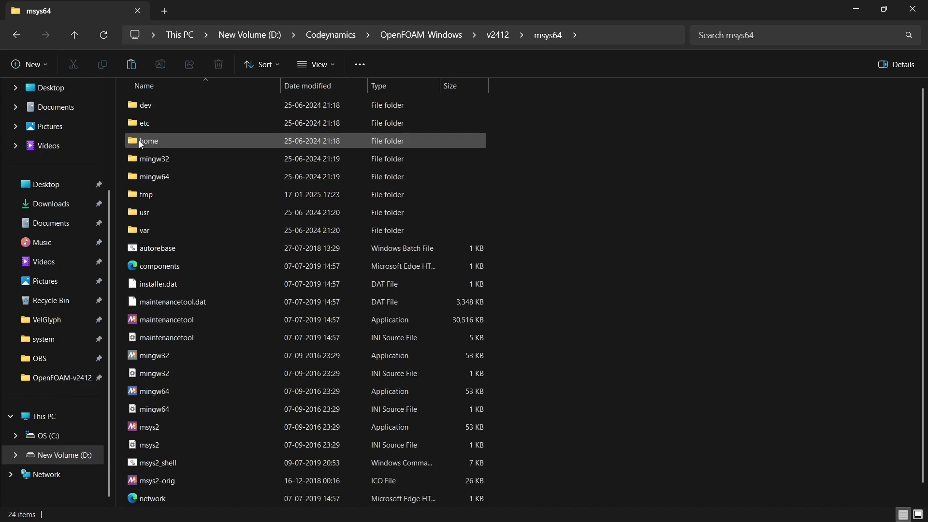
{"action": "double_click", "coordinate": [160, 142]}
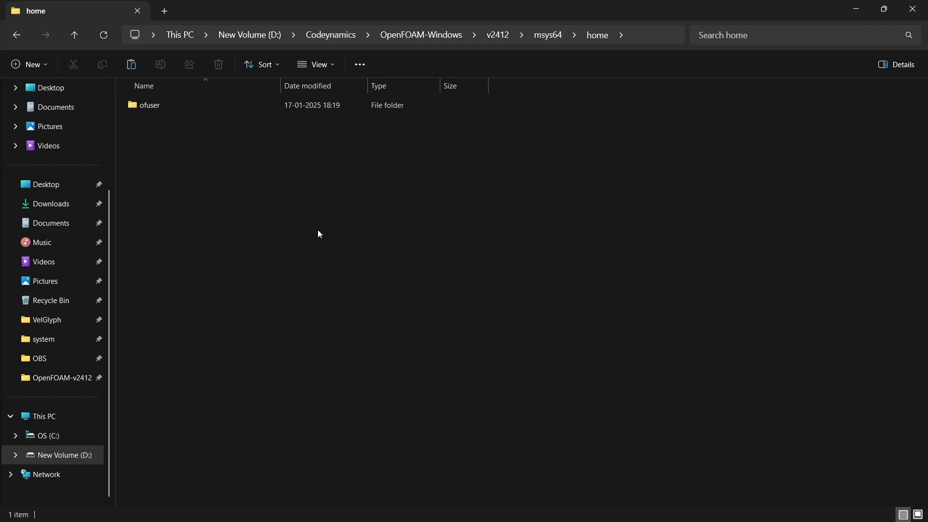
{"action": "left_click", "coordinate": [161, 108]}
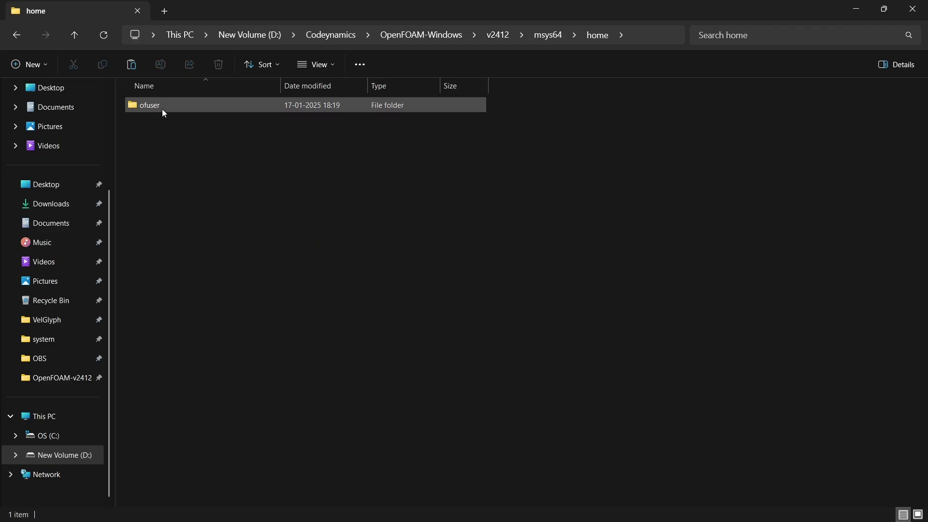
{"action": "mouse_move", "coordinate": [163, 111]}
{"action": "double_click", "coordinate": [161, 114]}
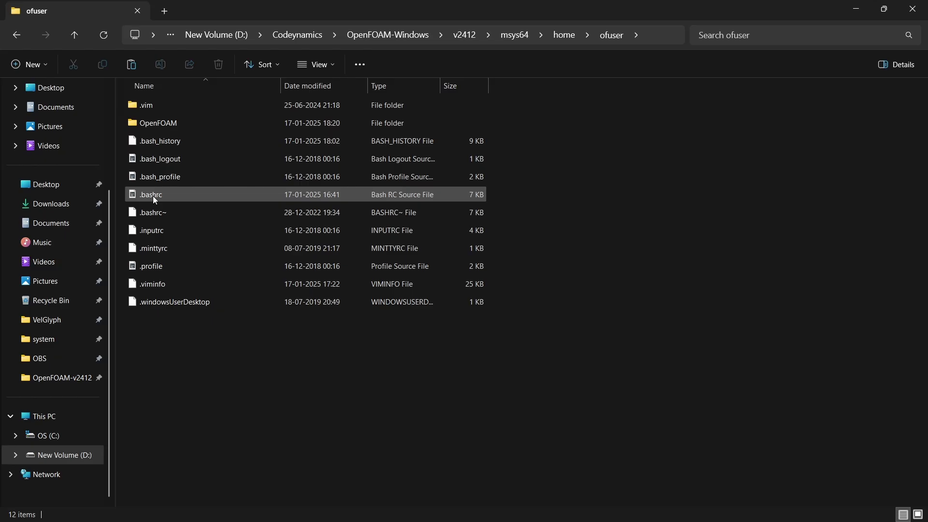
{"action": "mouse_move", "coordinate": [153, 198]}
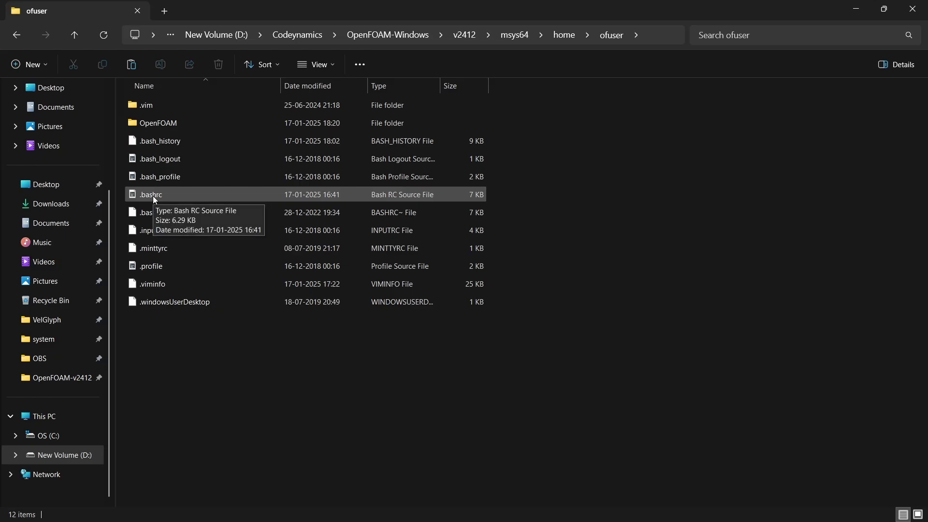
Step: Open the OpenFOAM-v2412 folder inside ofuser's OpenFOAM folder
{"action": "double_click", "coordinate": [150, 125]}
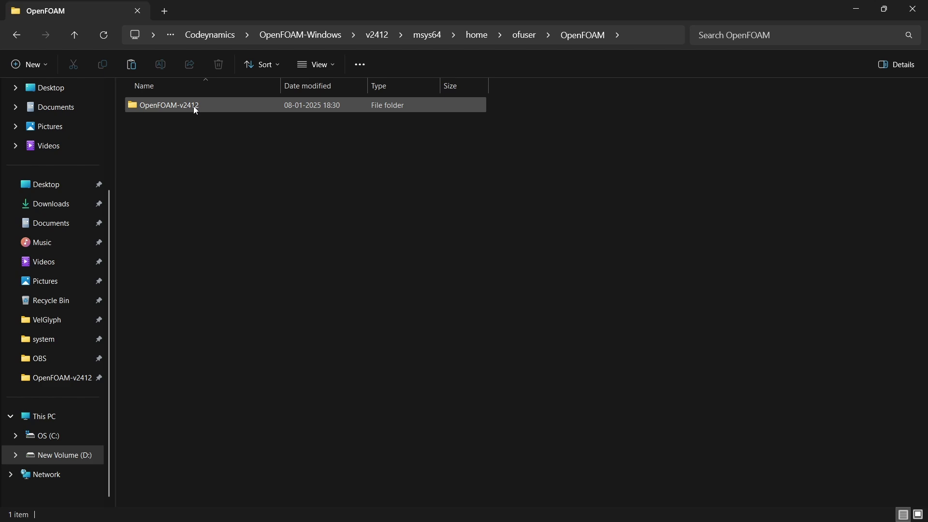
{"action": "double_click", "coordinate": [169, 109]}
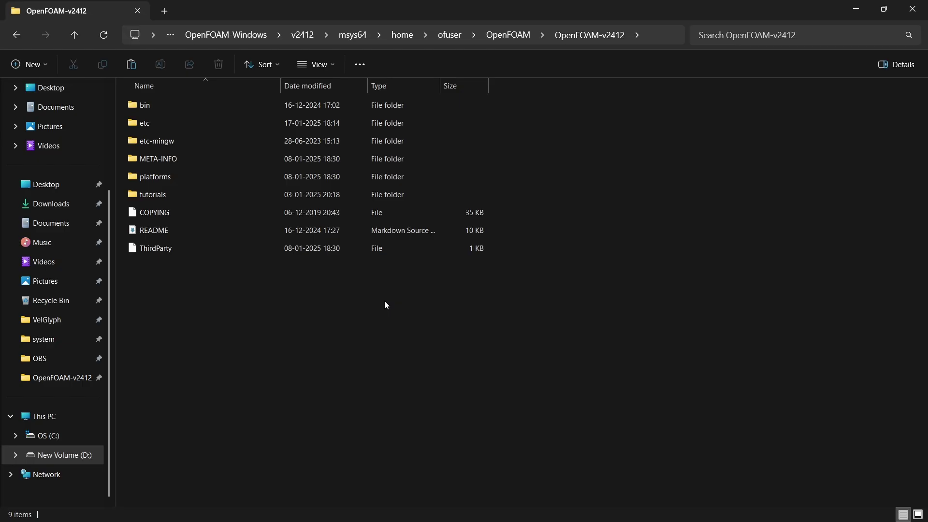
{"action": "left_click_drag", "start_coordinate": [177, 316], "coordinate": [202, 310]}
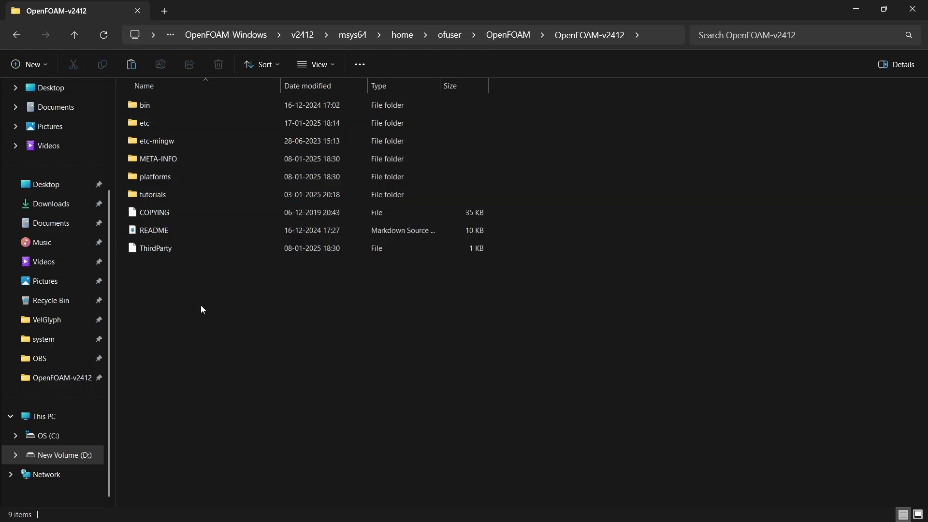
Step: Check the tutorials folder's contents, go back, and open the bin folder inside platforms/win64MingwDPInt32Opt
{"action": "double_click", "coordinate": [169, 195]}
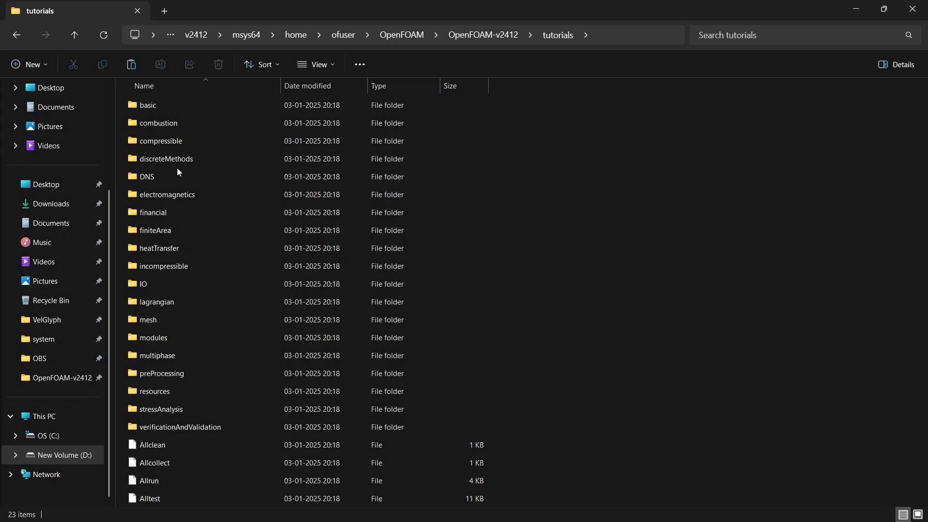
{"action": "key", "text": "alt+Left"}
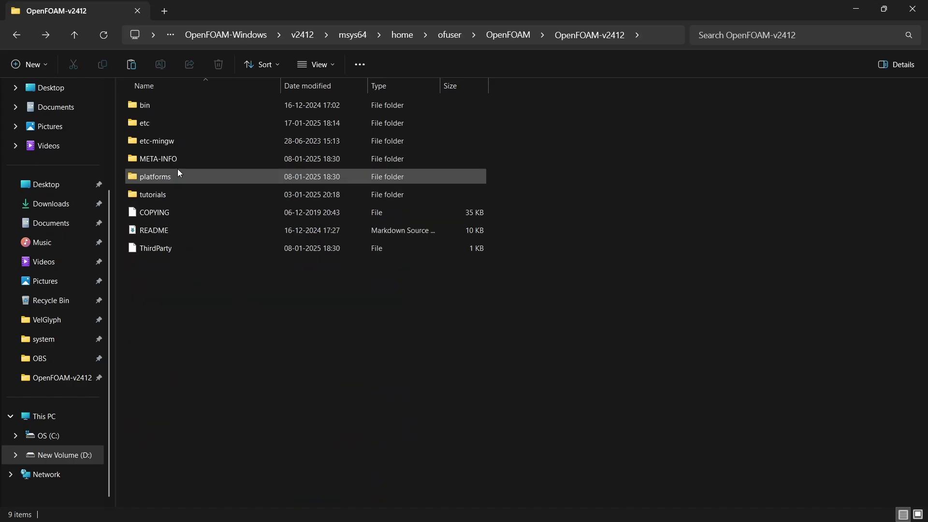
{"action": "double_click", "coordinate": [172, 175]}
{"action": "double_click", "coordinate": [180, 112]}
{"action": "double_click", "coordinate": [183, 113]}
{"action": "scroll", "coordinate": [238, 370], "scroll_direction": "down", "scroll_amount": 8}
{"action": "scroll", "coordinate": [240, 367], "scroll_direction": "down", "scroll_amount": 8}
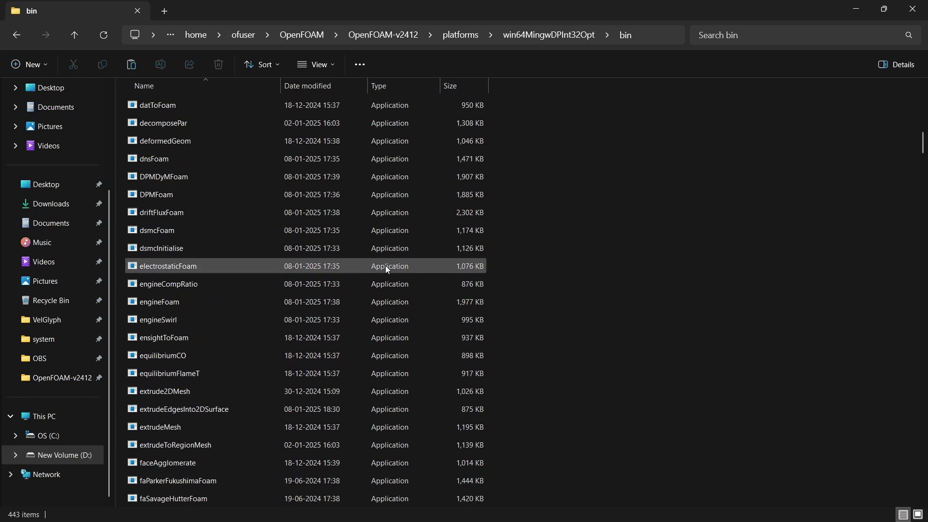
Step: Find the simpleFoam application in the bin folder, examine its file type in its properties, and close them
{"action": "type", "text": "simple"}
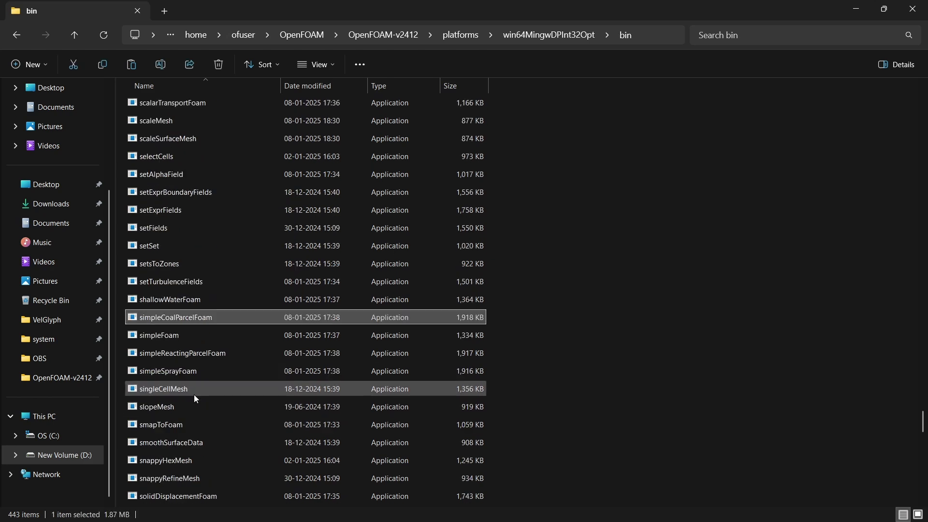
{"action": "key", "text": "Escape"}
{"action": "right_click", "coordinate": [158, 336]}
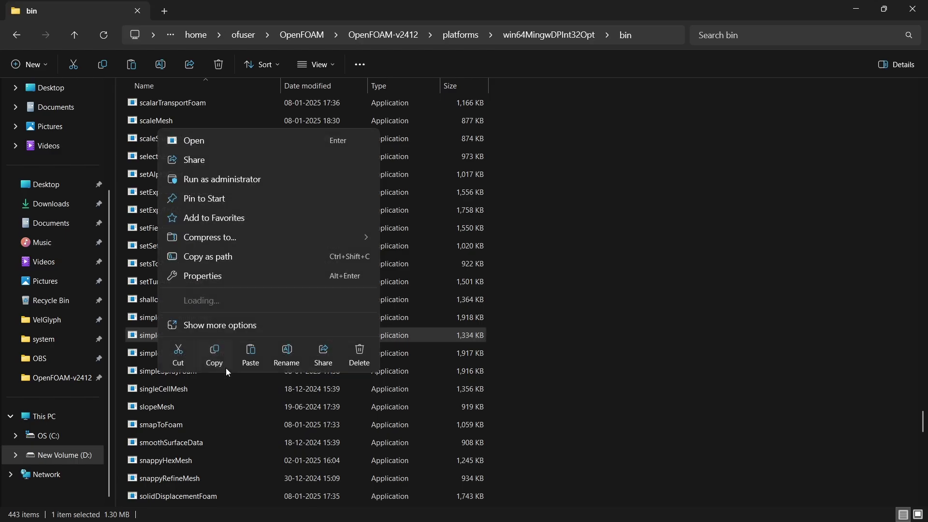
{"action": "left_click", "coordinate": [219, 279]}
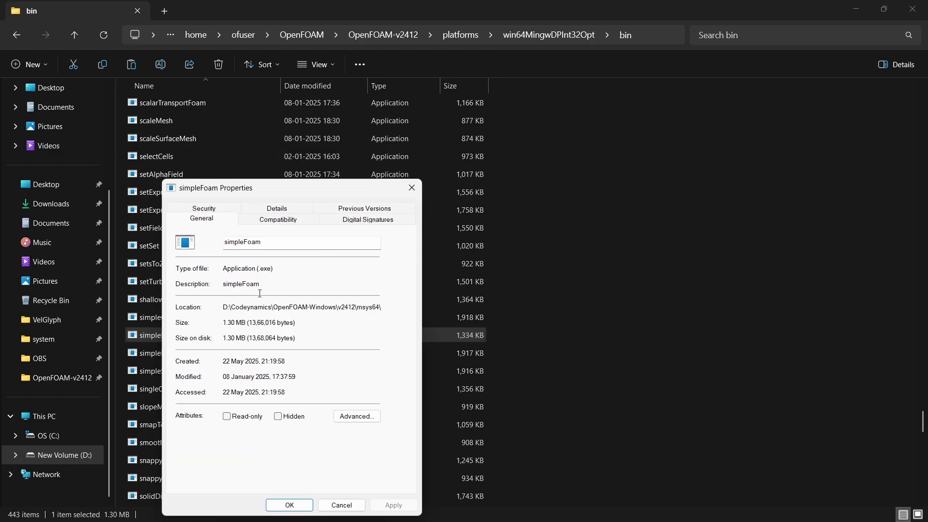
{"action": "left_click", "coordinate": [412, 188]}
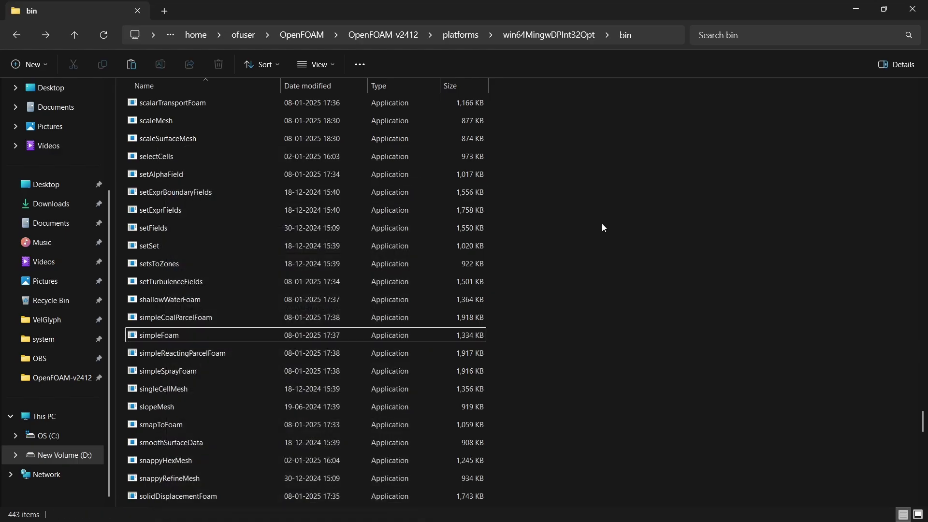
Step: Go back through the visited folders to the v2412 installation folder
{"action": "key", "text": "alt+Left"}
{"action": "key", "text": "alt+Left"}
{"action": "key", "text": "alt+Left"}
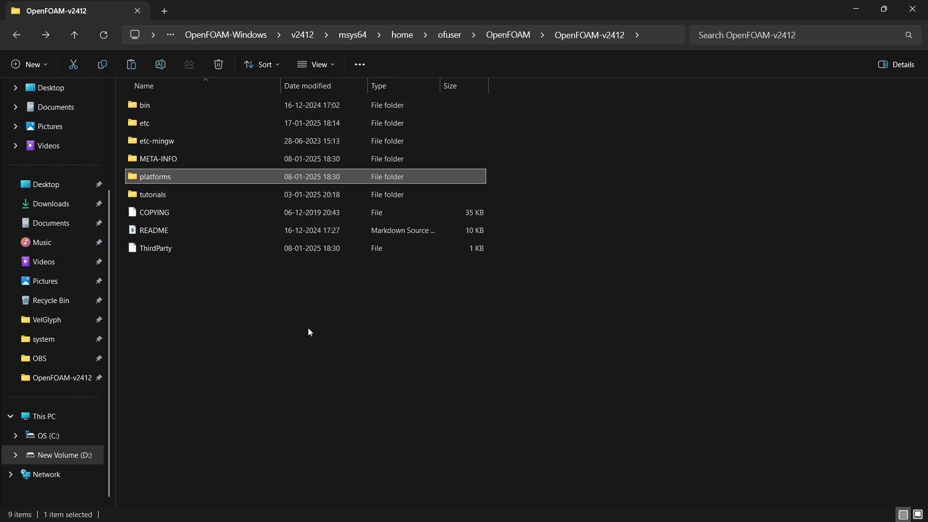
{"action": "left_click", "coordinate": [270, 331]}
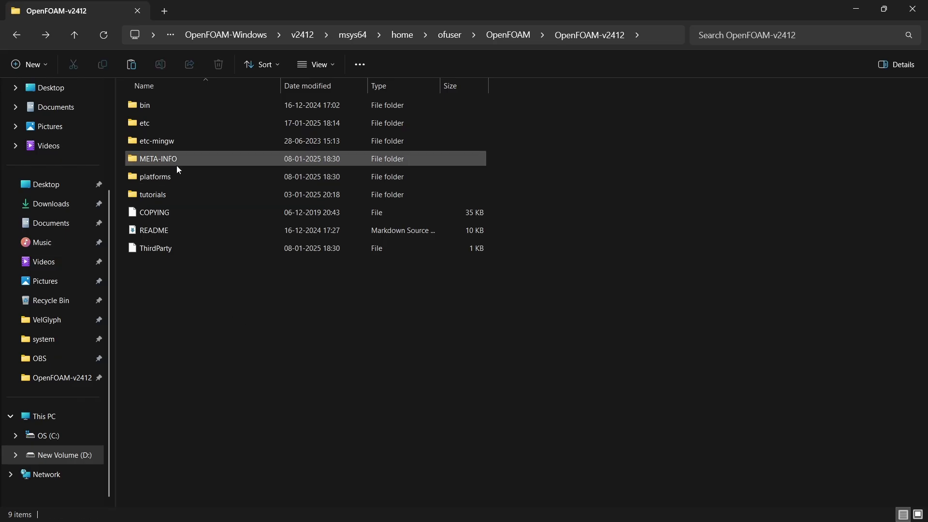
{"action": "key", "text": "alt+Left"}
{"action": "key", "text": "alt+Left"}
{"action": "key", "text": "alt+Left"}
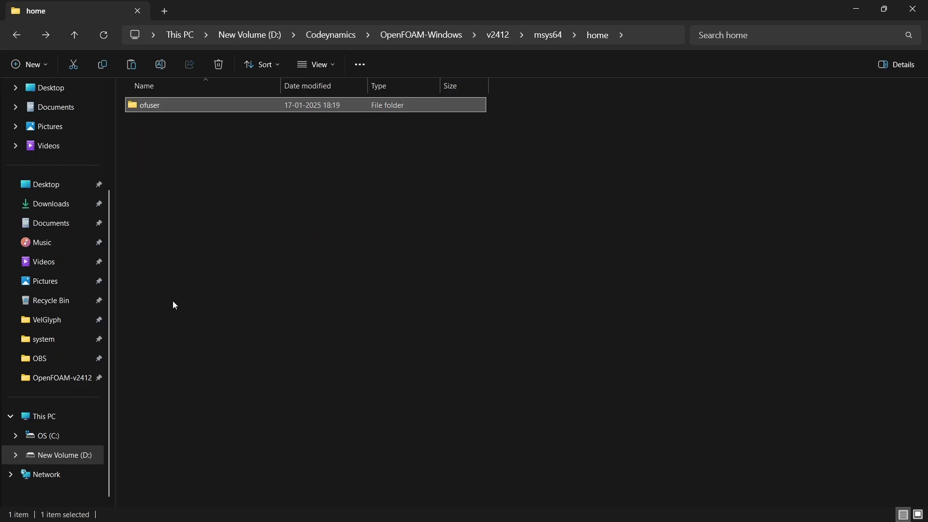
{"action": "key", "text": "alt+Left"}
{"action": "key", "text": "alt+Left"}
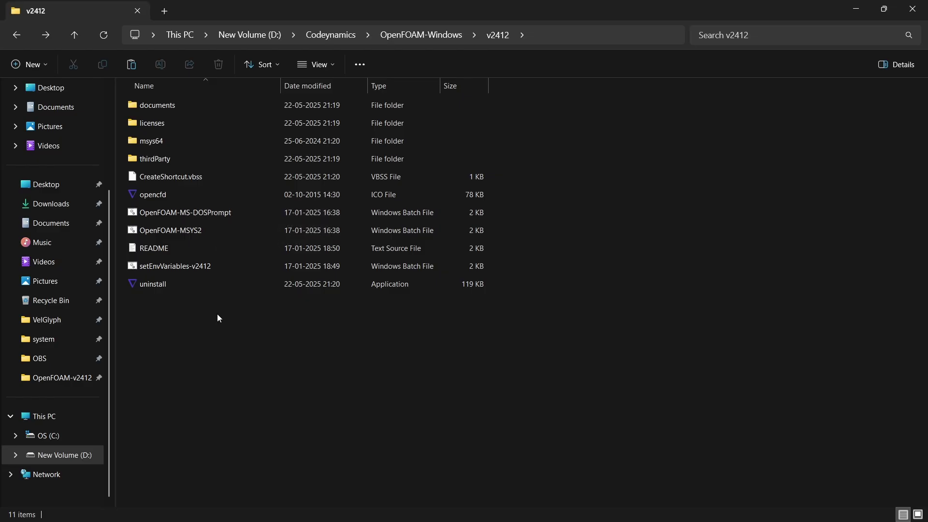
Step: Run the OpenFOAM-MS-DOSPrompt batch file to view its environment terminal and close it again
{"action": "double_click", "coordinate": [178, 216]}
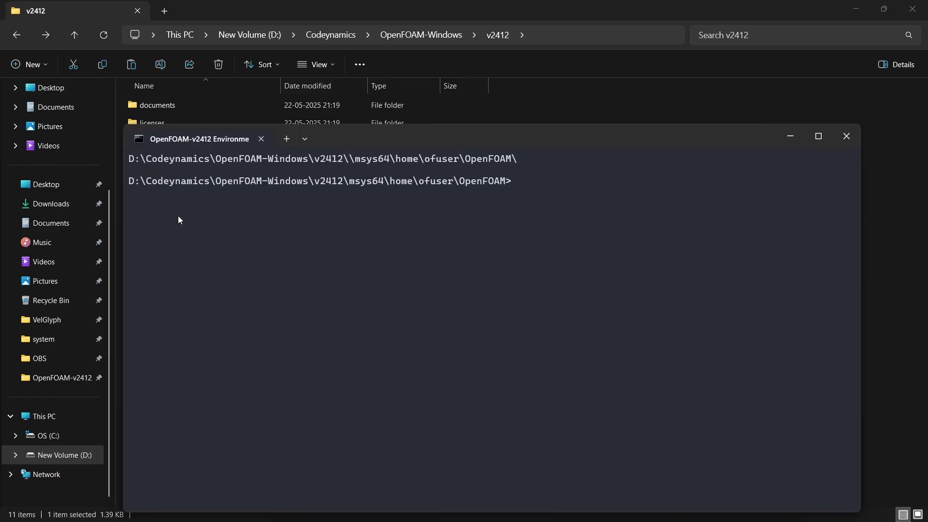
{"action": "left_click", "coordinate": [846, 136]}
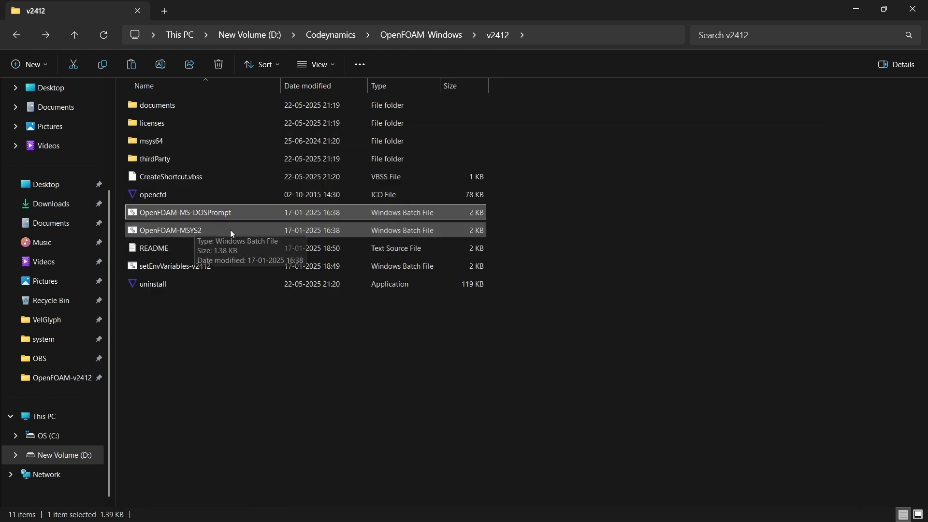
Step: Launch the OpenFOAM-MSYS2 batch file and list the home directory's contents with ls
{"action": "left_click", "coordinate": [181, 235]}
{"action": "double_click", "coordinate": [181, 237]}
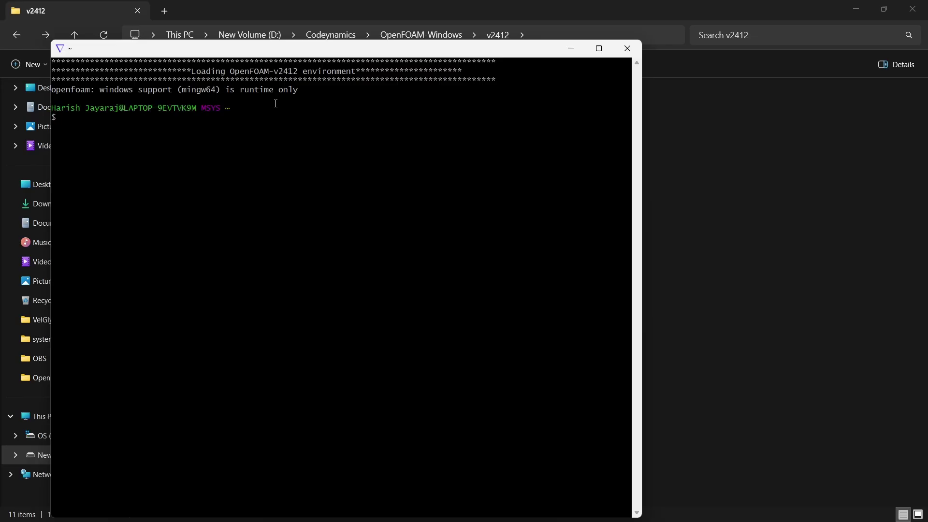
{"action": "type", "text": "ls"}
{"action": "key", "text": "Return"}
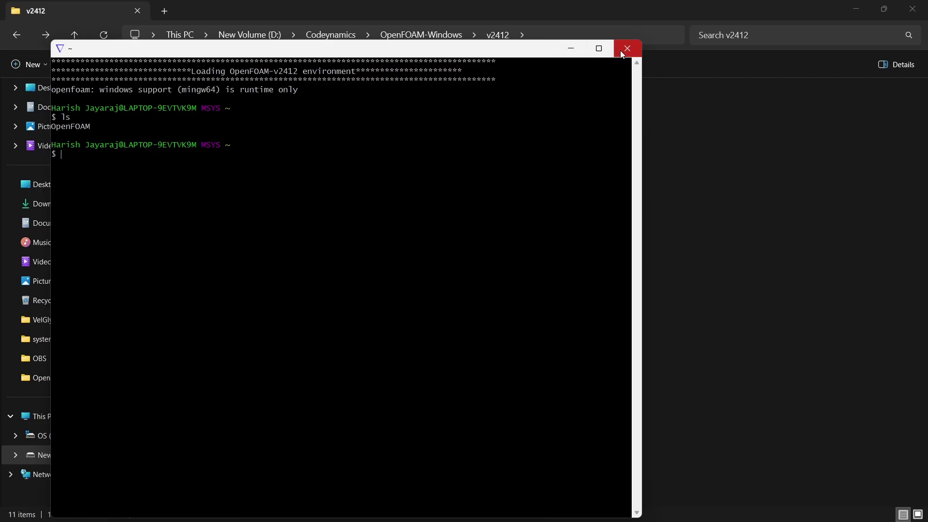
Step: Run blockMesh -help in the MSYS2 terminal, examine the executable path in the usage line, and close the terminal
{"action": "type", "text": "blockMesh -help"}
{"action": "key", "text": "Return"}
{"action": "scroll", "coordinate": [141, 211], "scroll_direction": "up", "scroll_amount": 2}
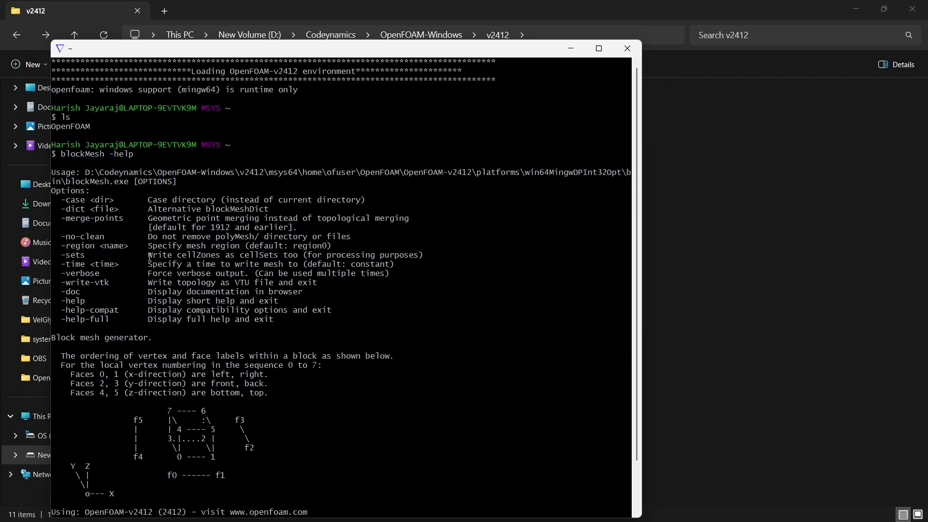
{"action": "left_click_drag", "start_coordinate": [193, 186], "coordinate": [52, 172]}
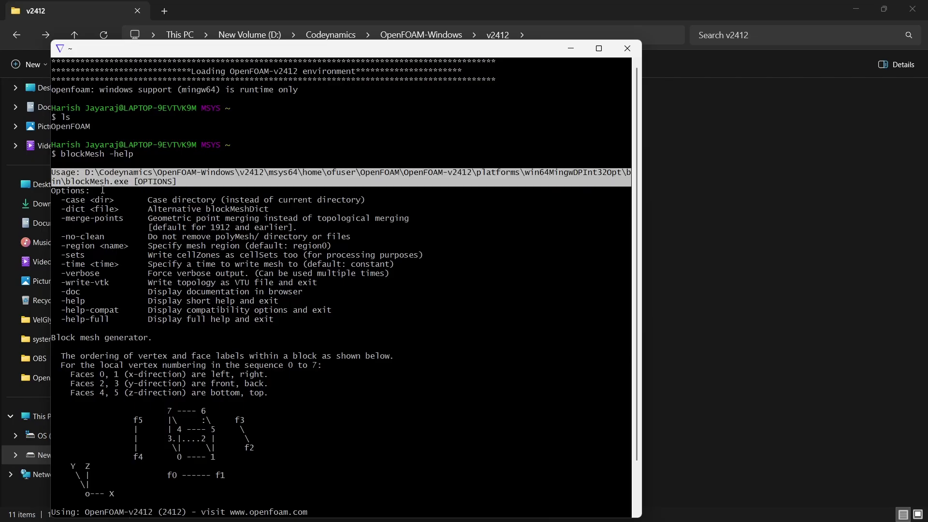
{"action": "left_click", "coordinate": [200, 181]}
{"action": "left_click", "coordinate": [627, 49]}
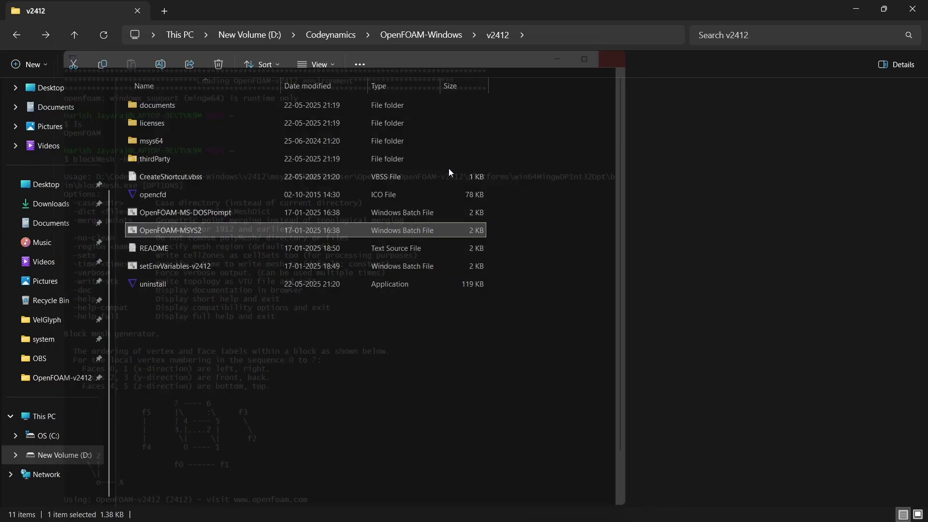
Step: Launch the OpenFOAM-MS-DOSPrompt batch file and run blockMesh -help in its terminal
{"action": "left_click", "coordinate": [212, 215]}
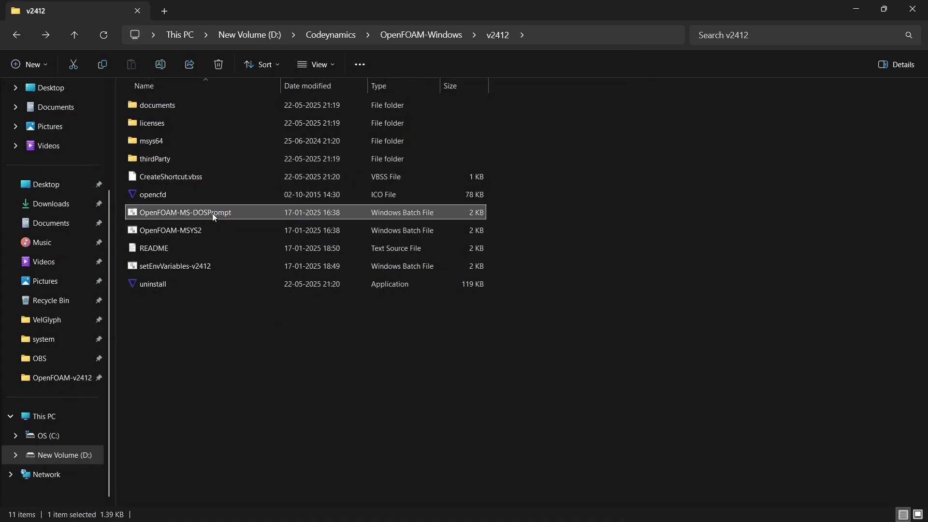
{"action": "double_click", "coordinate": [213, 214]}
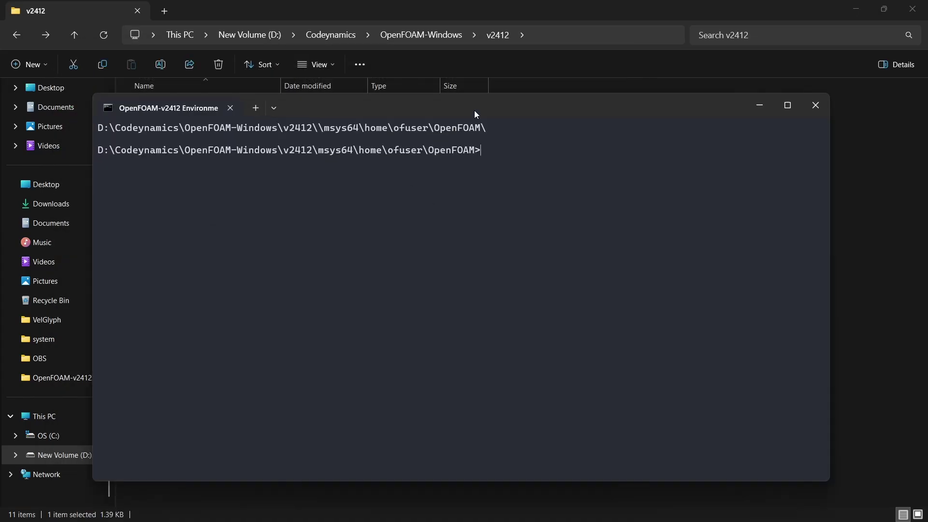
{"action": "left_click_drag", "start_coordinate": [474, 110], "coordinate": [432, 124]}
{"action": "type", "text": "blockMesh -help"}
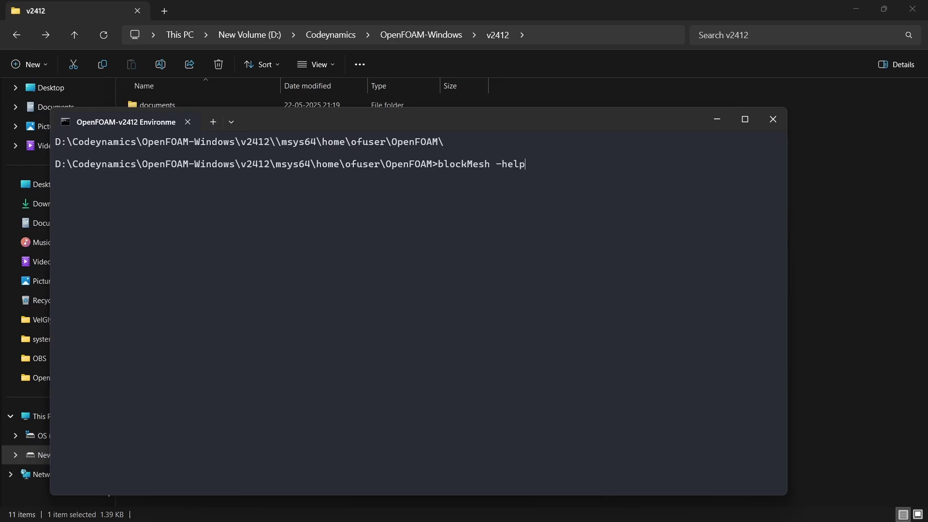
{"action": "key", "text": "Return"}
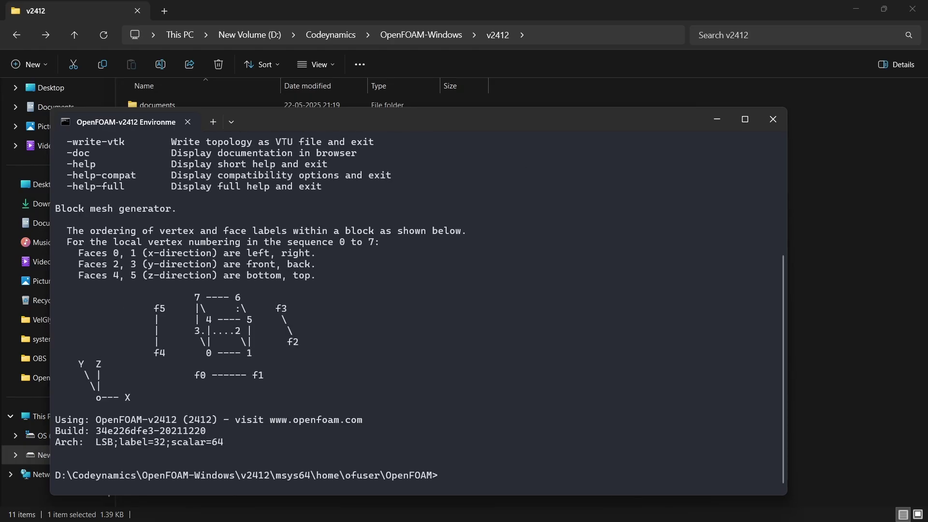
Step: Run simpleFoam -help in the command prompt and review the usage options it prints
{"action": "type", "text": "simpleFoam -help"}
{"action": "key", "text": "Return"}
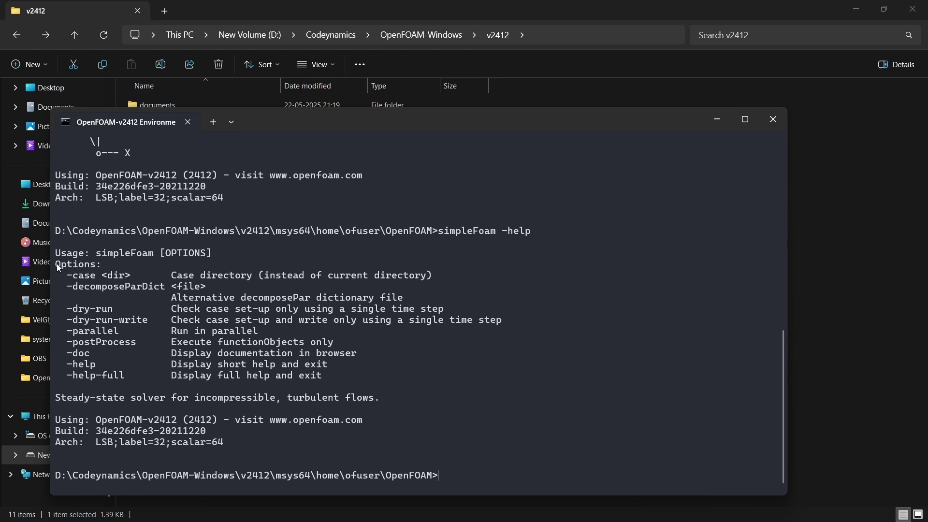
{"action": "left_click_drag", "start_coordinate": [61, 260], "coordinate": [159, 397]}
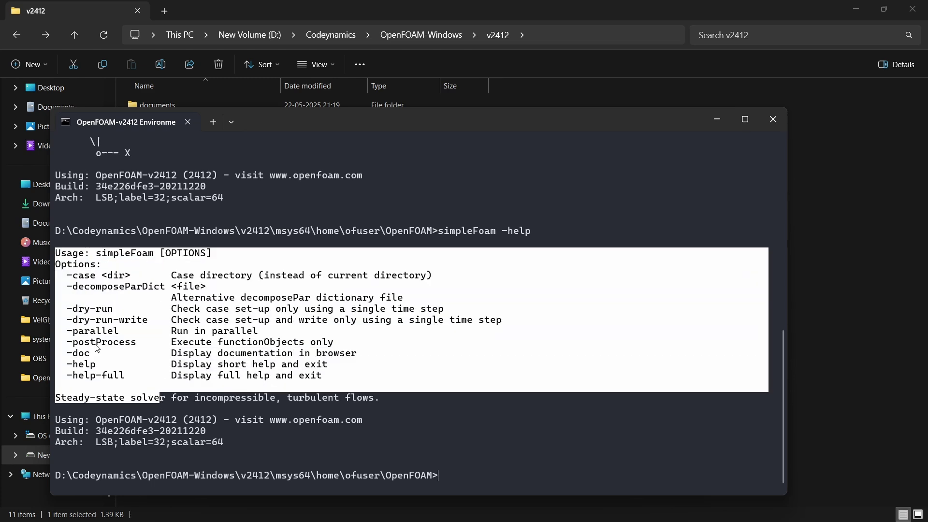
{"action": "right_click", "coordinate": [131, 368]}
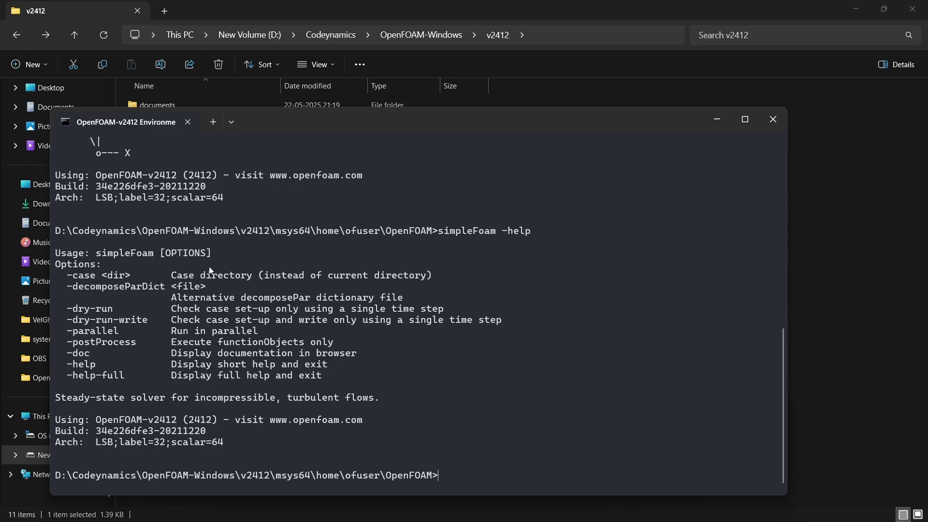
{"action": "left_click_drag", "start_coordinate": [306, 123], "coordinate": [310, 93]}
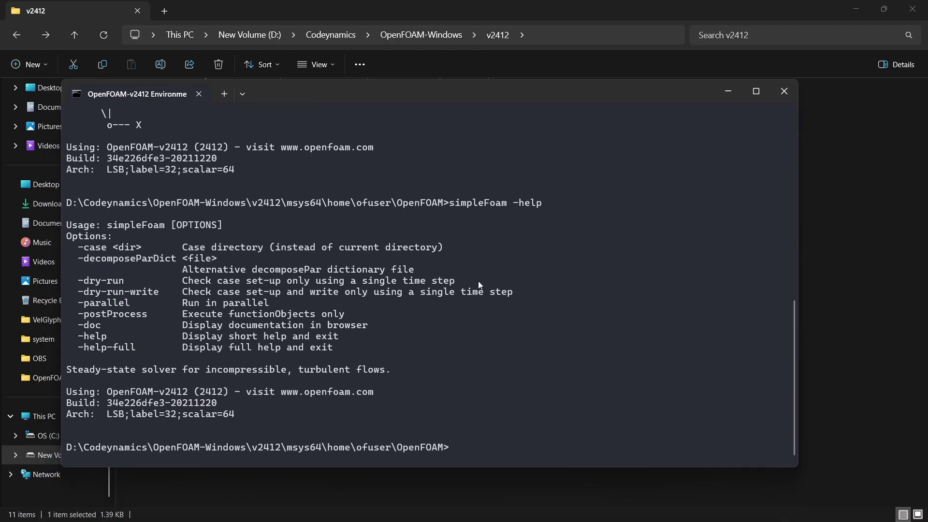
Step: Try the ls command in the OpenFOAM directory, and list the directory's contents with dir
{"action": "type", "text": "ls"}
{"action": "key", "text": "Return"}
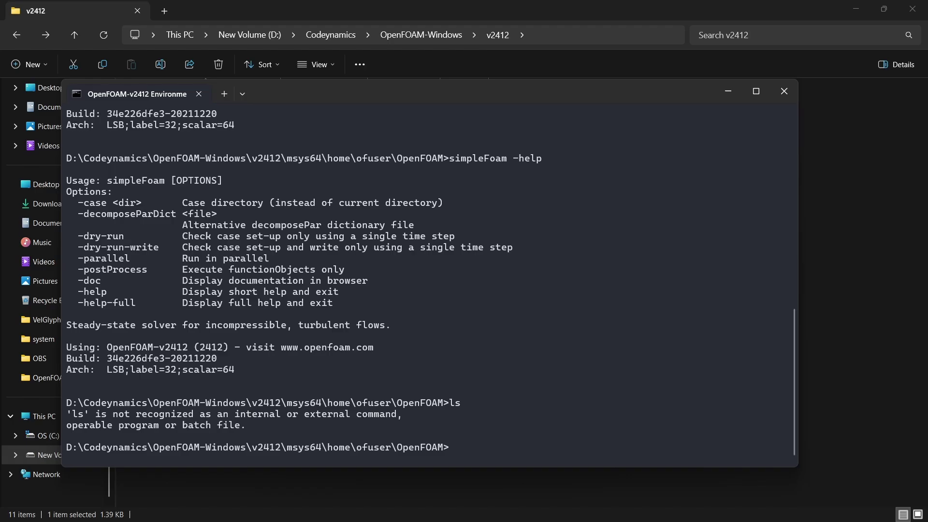
{"action": "type", "text": "dir"}
{"action": "key", "text": "Return"}
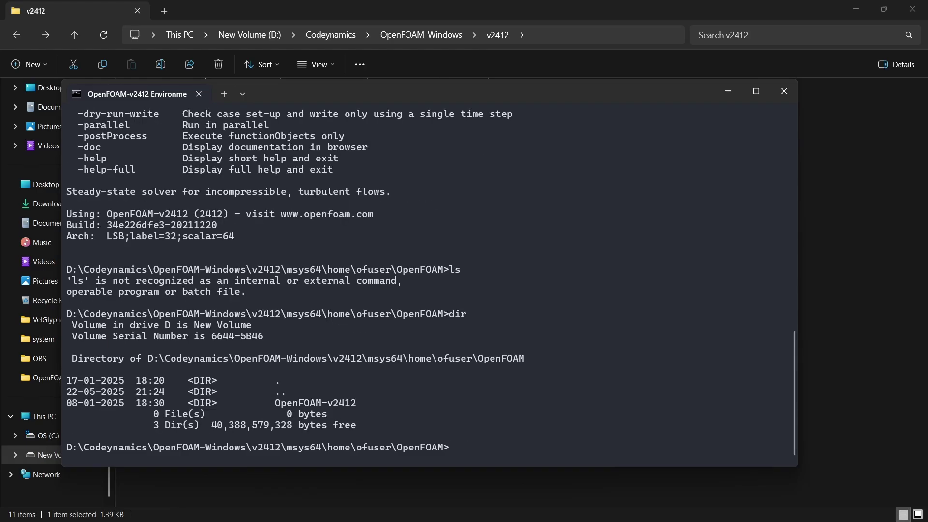
Step: Try the clear command, and clear the command prompt's output with cls
{"action": "type", "text": "clear"}
{"action": "key", "text": "Return"}
{"action": "type", "text": "cls"}
{"action": "key", "text": "Return"}
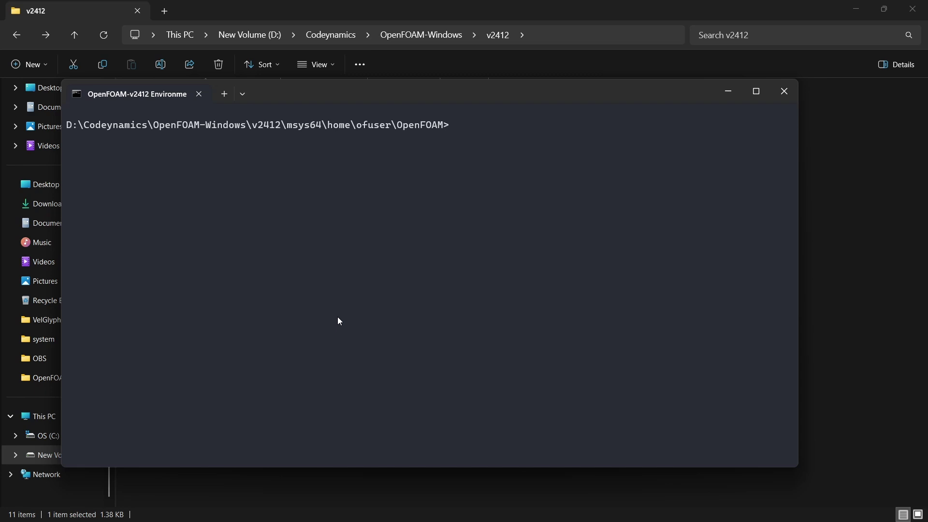
Step: Launch OpenFOAM-MSYS2 again, keeping the terminal windows clear of the file list, and list the home directory with ls
{"action": "left_click_drag", "start_coordinate": [374, 87], "coordinate": [522, 249]}
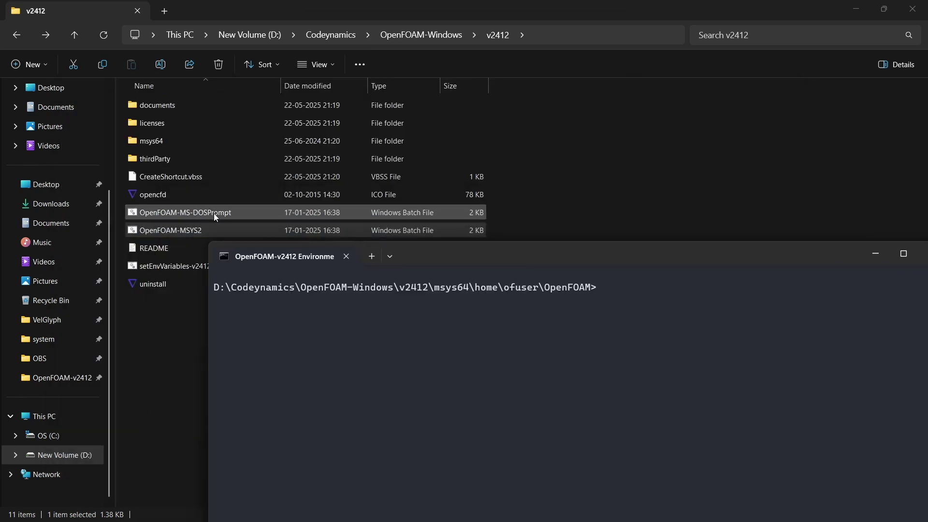
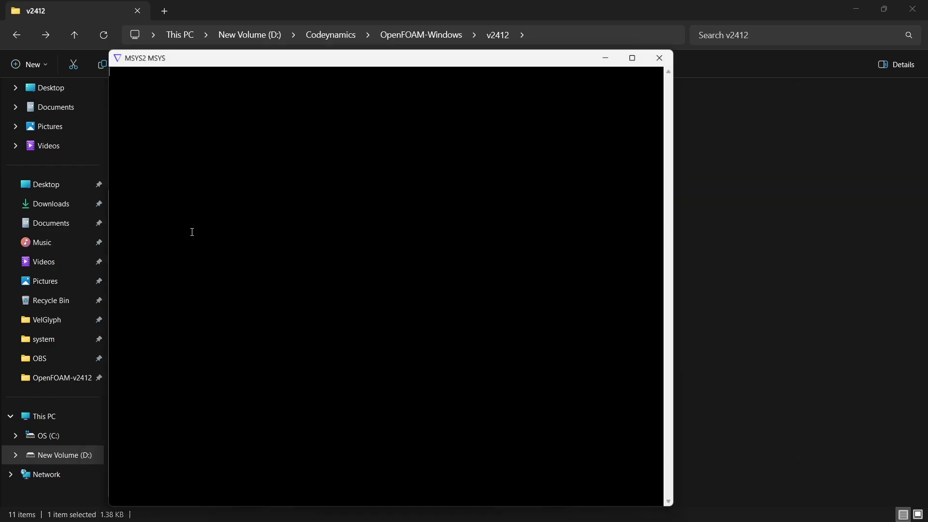
{"action": "left_click_drag", "start_coordinate": [252, 53], "coordinate": [387, 175]}
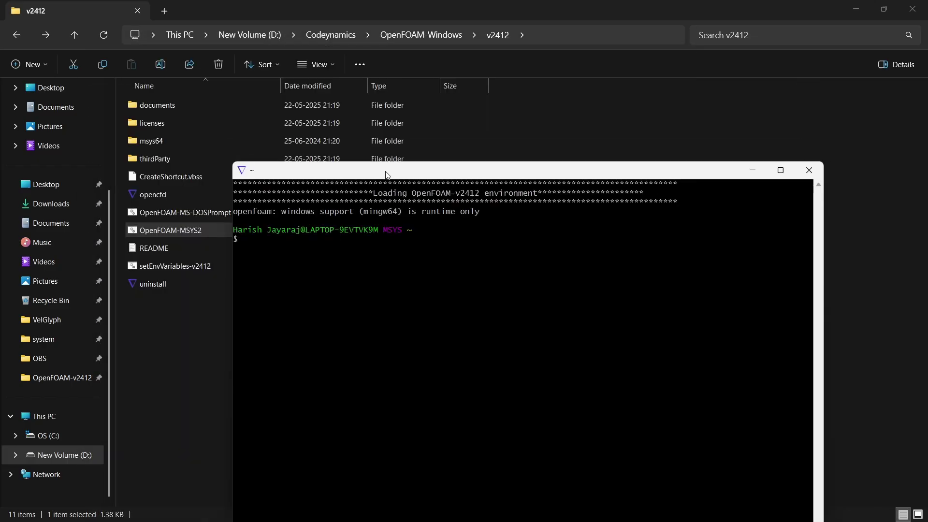
{"action": "type", "text": "ls"}
{"action": "key", "text": "Return"}
Step: Change into the OpenFOAM directory, list its contents with ls, and change into OpenFOAM-v2412
{"action": "type", "text": "cd O"}
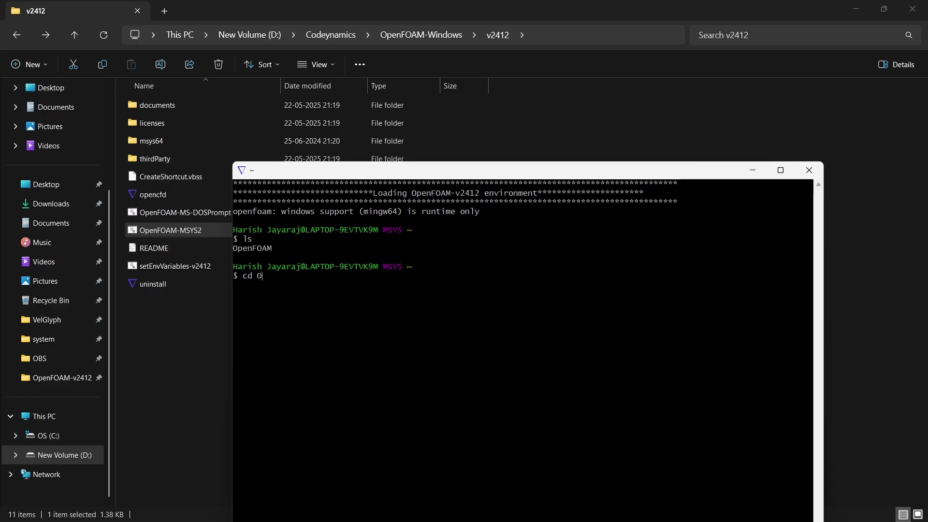
{"action": "key", "text": "Tab"}
{"action": "key", "text": "Return"}
{"action": "type", "text": "ls"}
{"action": "key", "text": "Return"}
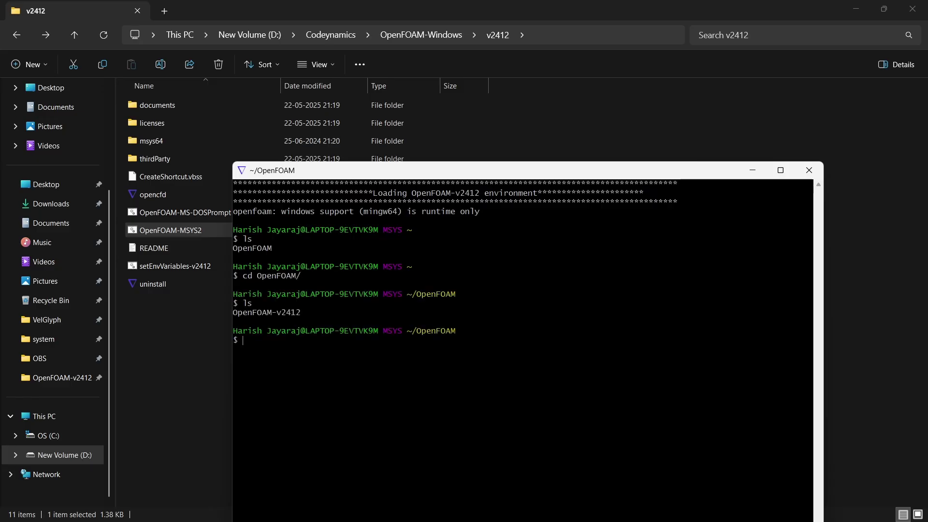
{"action": "type", "text": "cd O"}
{"action": "key", "text": "Tab"}
{"action": "key", "text": "Return"}
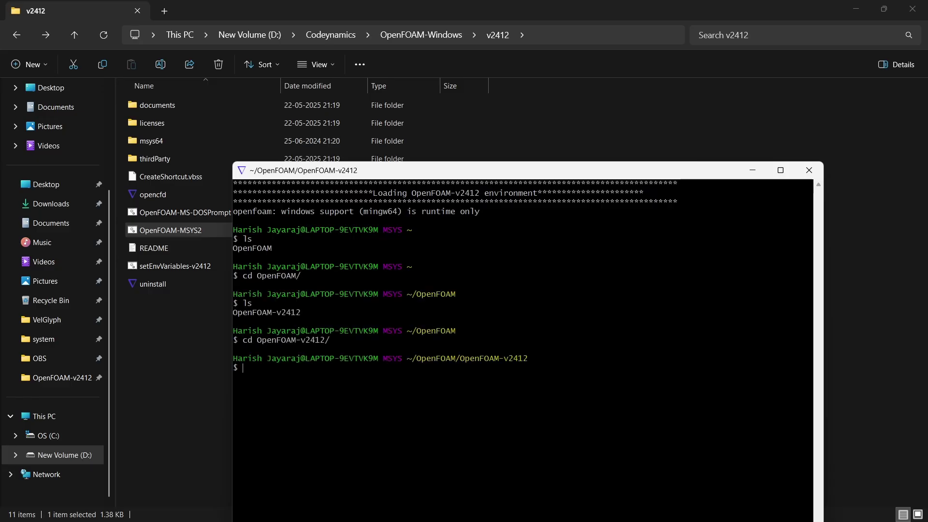
Step: List the contents of OpenFOAM-v2412 with ls and create a directory named run in it
{"action": "type", "text": "ls"}
{"action": "key", "text": "Return"}
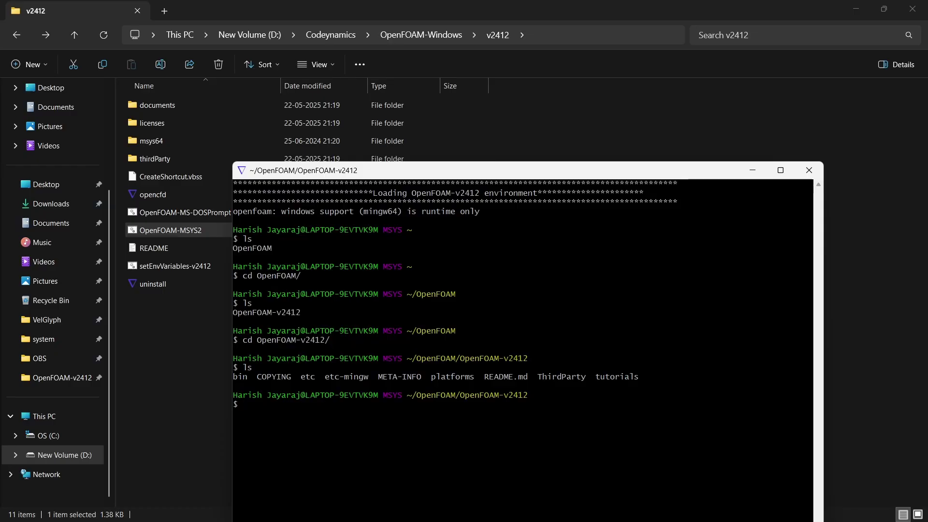
{"action": "type", "text": "mkdir un"}
{"action": "key", "text": "BackSpace"}
{"action": "key", "text": "BackSpace"}
{"action": "type", "text": "run"}
{"action": "key", "text": "Return"}
Step: Clear the terminal output and change into the run directory
{"action": "type", "text": "clear"}
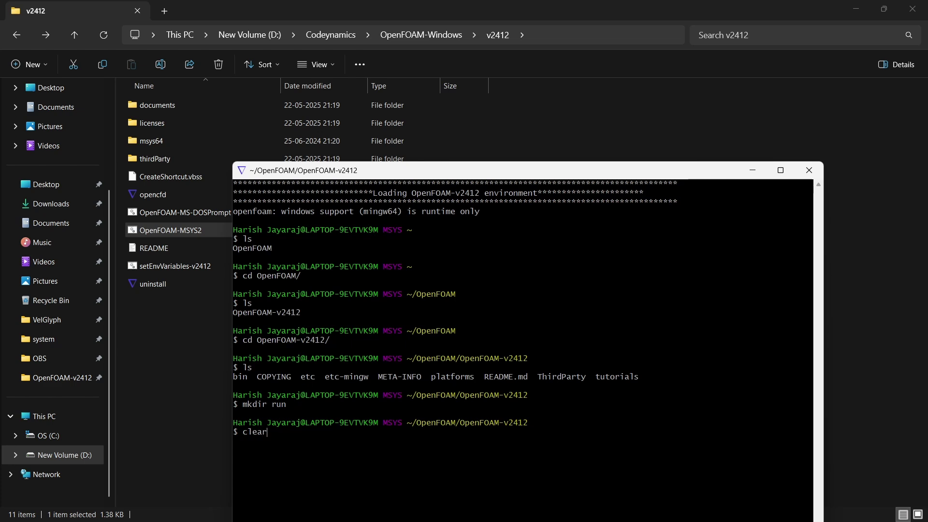
{"action": "key", "text": "Return"}
{"action": "type", "text": "cd run"}
{"action": "key", "text": "Return"}
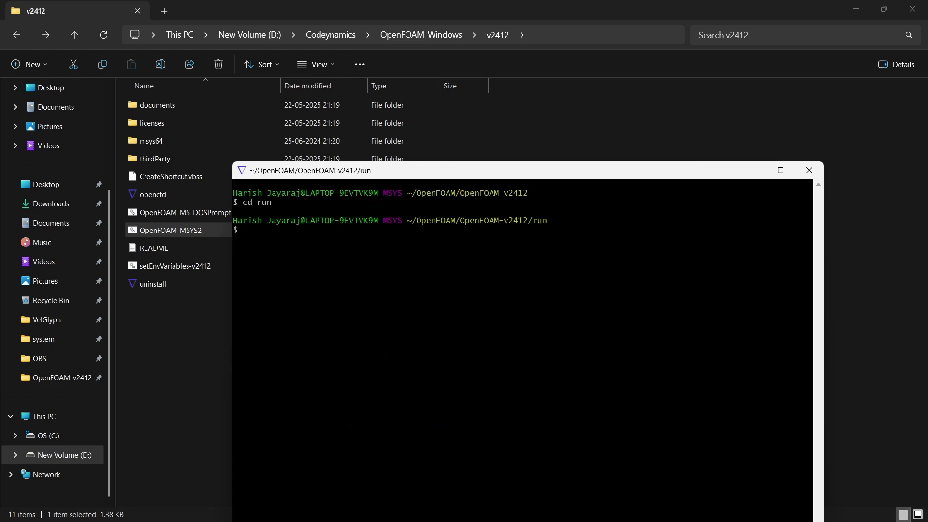
Step: Copy the tutorials into the run directory with cp -r $FOAM_TUTORIALS . and list its contents with ls
{"action": "type", "text": "cp -r $FOAM_TUO"}
{"action": "key", "text": "BackSpace"}
{"action": "type", "text": "TORIALS ."}
{"action": "key", "text": "Return"}
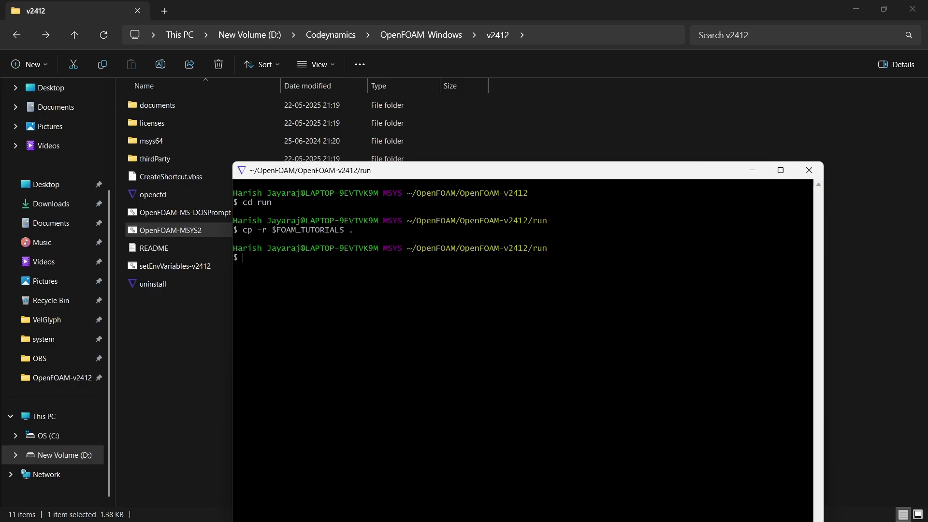
{"action": "type", "text": "ls"}
{"action": "key", "text": "Return"}
Step: Change into tutorials/incompressible/simpleFoam and list the tutorial cases with ls
{"action": "type", "text": "cd tu"}
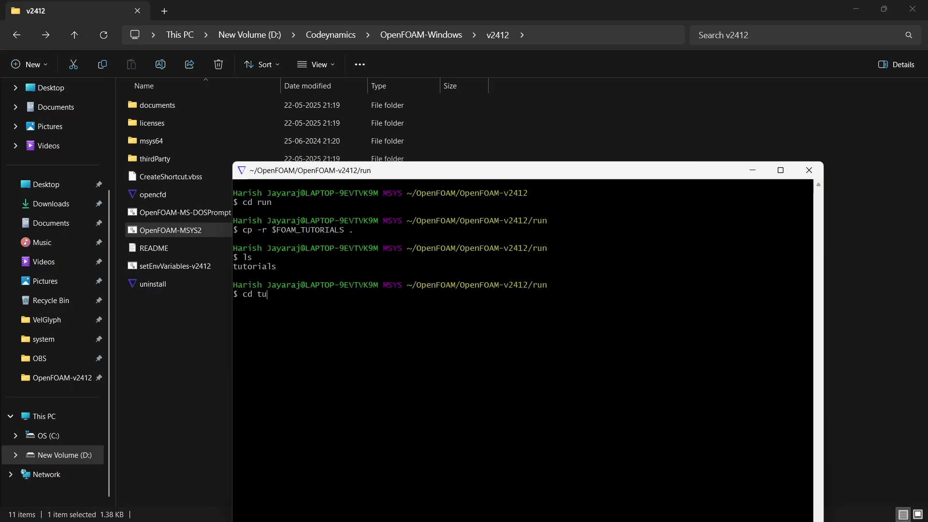
{"action": "key", "text": "Tab"}
{"action": "type", "text": "in"}
{"action": "key", "text": "Tab"}
{"action": "type", "text": "sim"}
{"action": "key", "text": "Tab"}
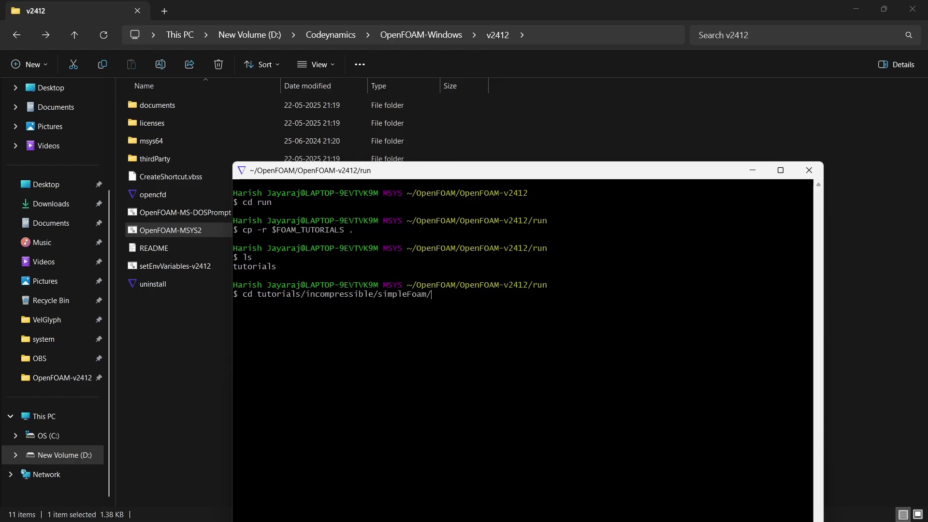
{"action": "key", "text": "Return"}
{"action": "type", "text": "ls"}
{"action": "key", "text": "Return"}
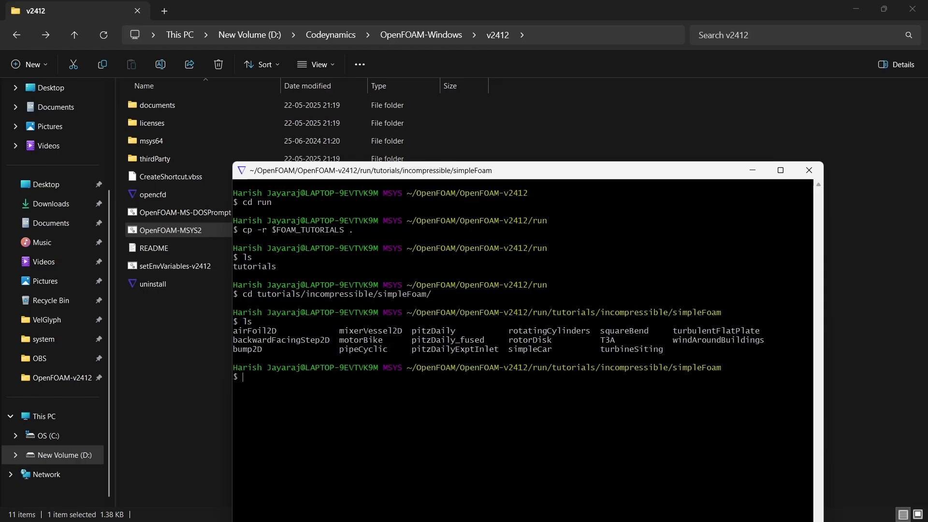
Step: Change into the pitzDaily case directory and list its contents with ls
{"action": "type", "text": "cd pit"}
{"action": "key", "text": "Tab"}
{"action": "key", "text": "Return"}
{"action": "type", "text": "ls"}
{"action": "key", "text": "Return"}
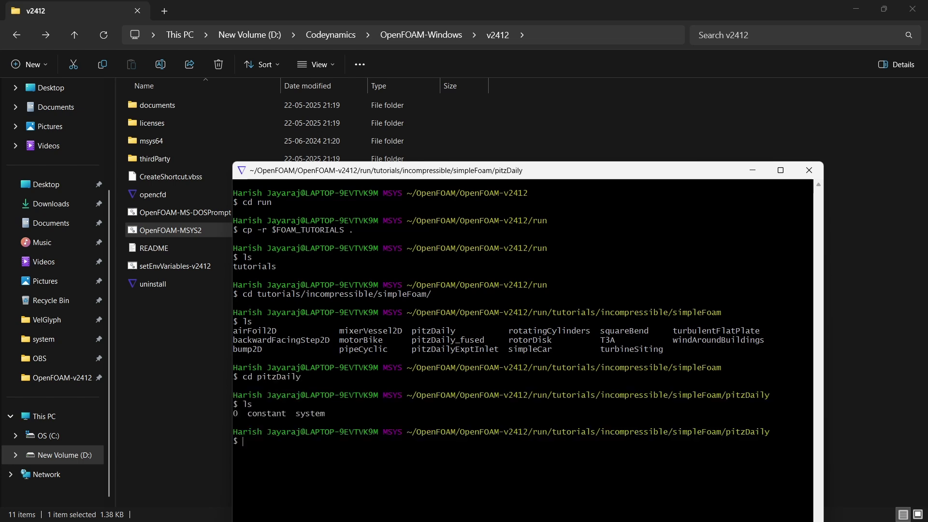
Step: Generate the pitzDaily mesh with blockMesh and reposition the terminal window so its whole output fits on screen
{"action": "type", "text": "blockMesh"}
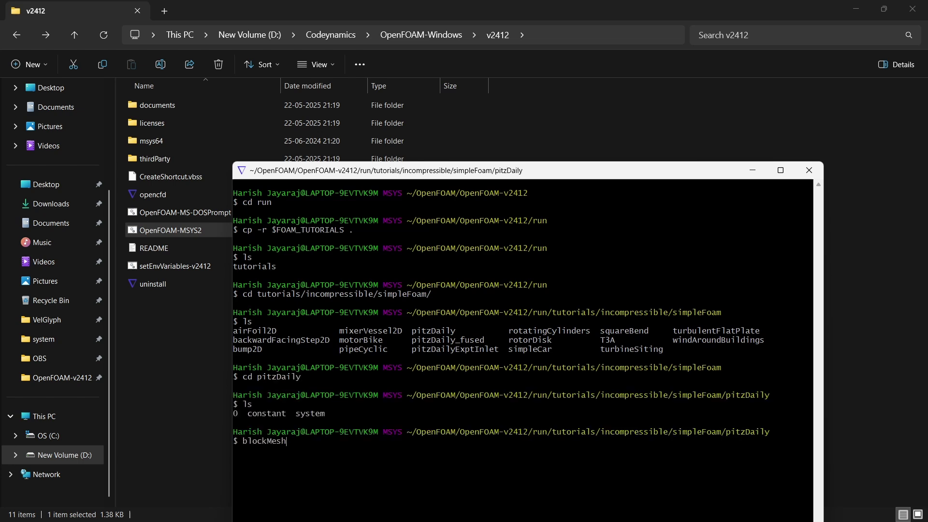
{"action": "key", "text": "Return"}
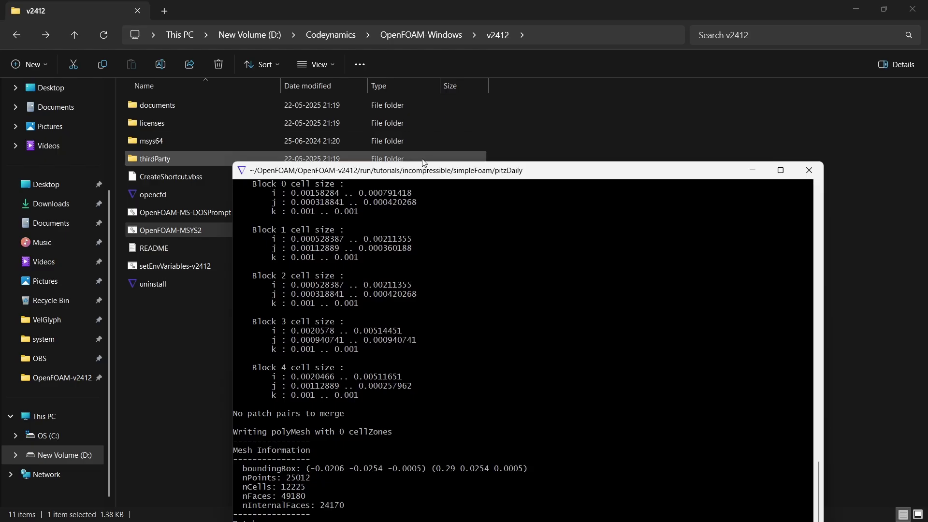
{"action": "left_click_drag", "start_coordinate": [431, 174], "coordinate": [432, 29]}
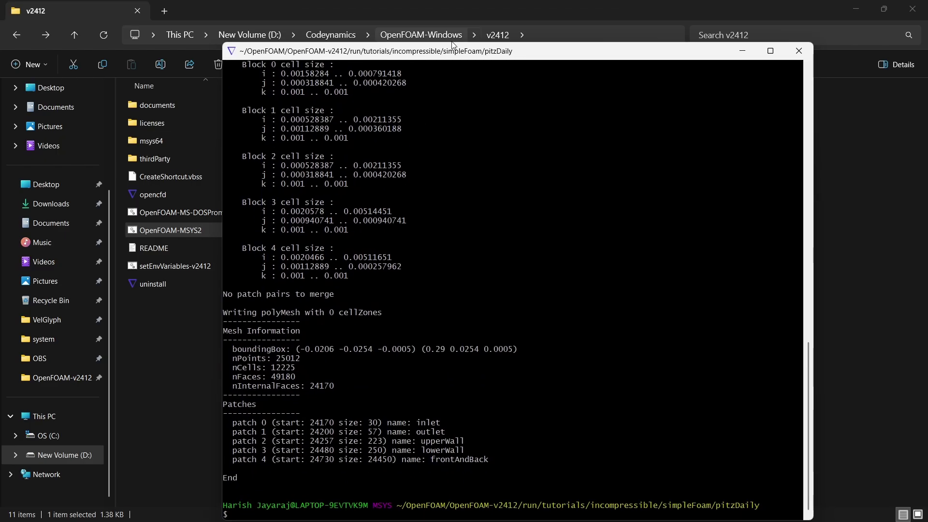
{"action": "key", "text": "alt+Tab"}
{"action": "key", "text": "alt+Tab"}
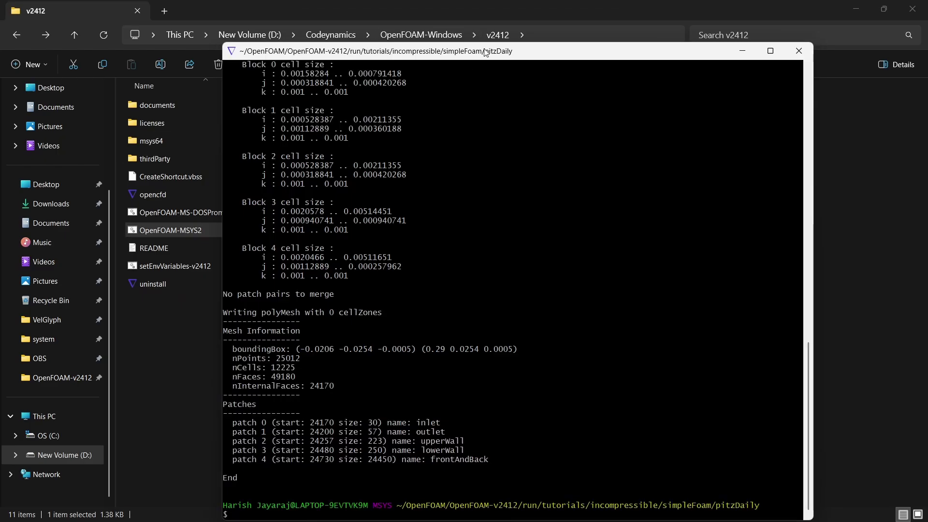
{"action": "left_click_drag", "start_coordinate": [488, 44], "coordinate": [467, 66]}
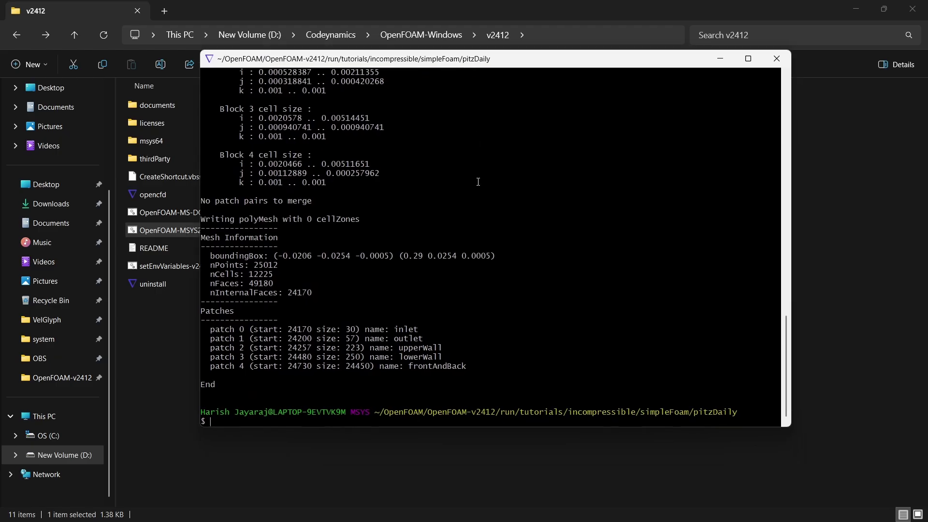
Step: Run the simpleFoam solver on the pitzDaily case and create an empty para.foam file with touch
{"action": "type", "text": "simpleFoam"}
{"action": "key", "text": "Return"}
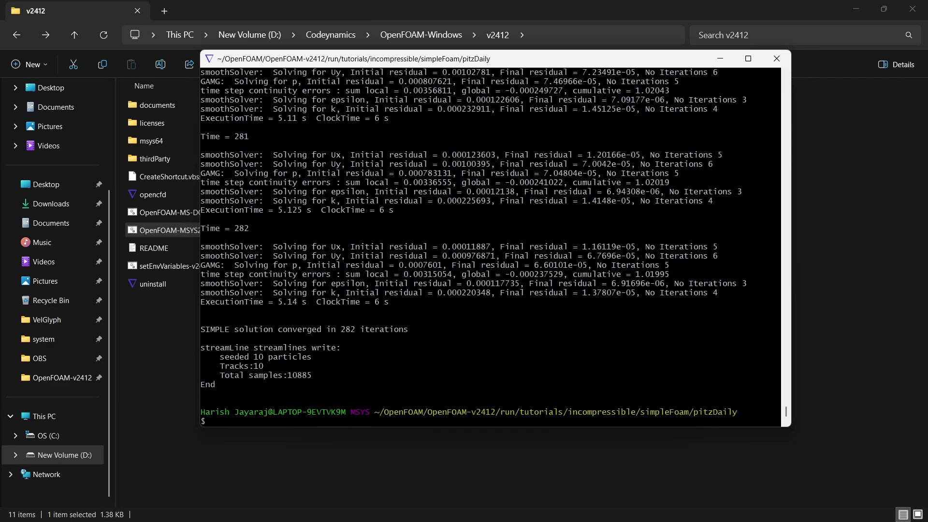
{"action": "type", "text": "touch para.foam"}
{"action": "key", "text": "Return"}
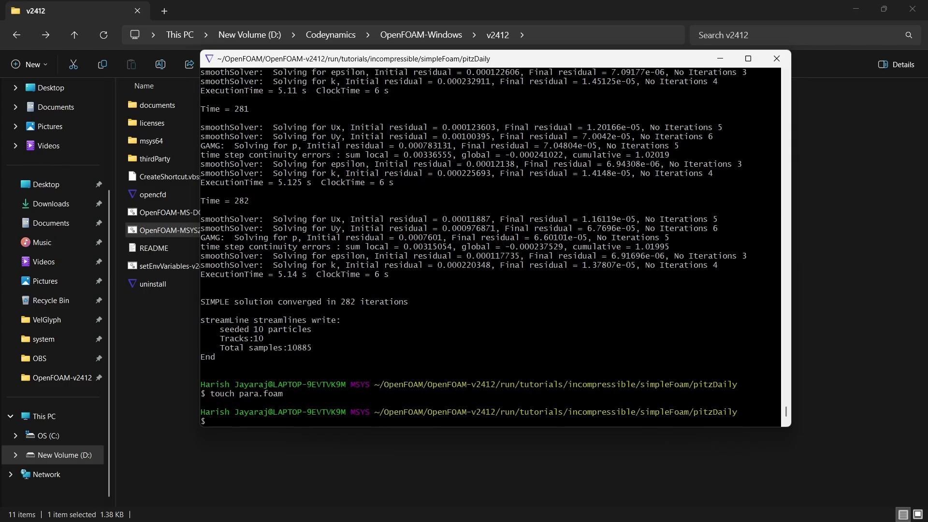
Step: Open the pitzDaily case directory in File Explorer with explorer.exe . from the terminal
{"action": "type", "text": "explorer.ee"}
{"action": "key", "text": "BackSpace"}
{"action": "type", "text": "xe ."}
{"action": "key", "text": "Return"}
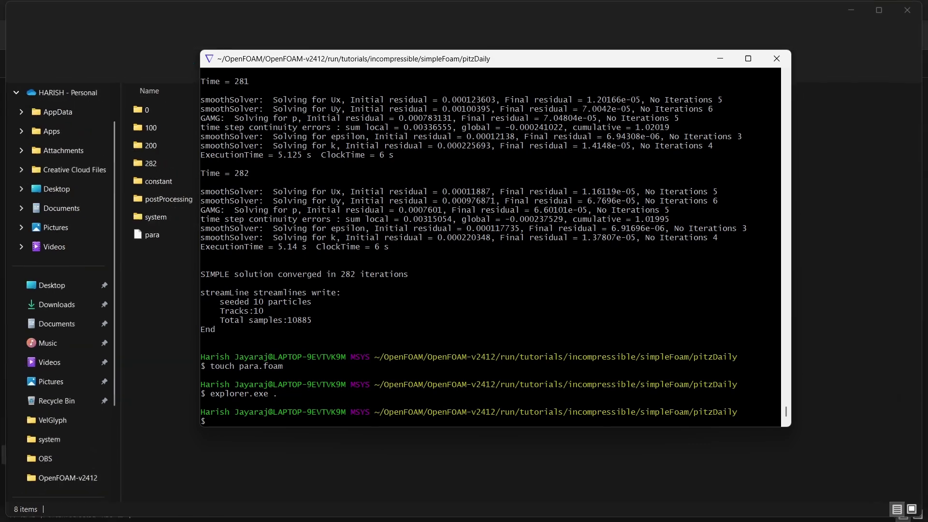
Step: Open the para file in ParaView, load the case, and play the pressure field through the saved time steps
{"action": "double_click", "coordinate": [150, 239]}
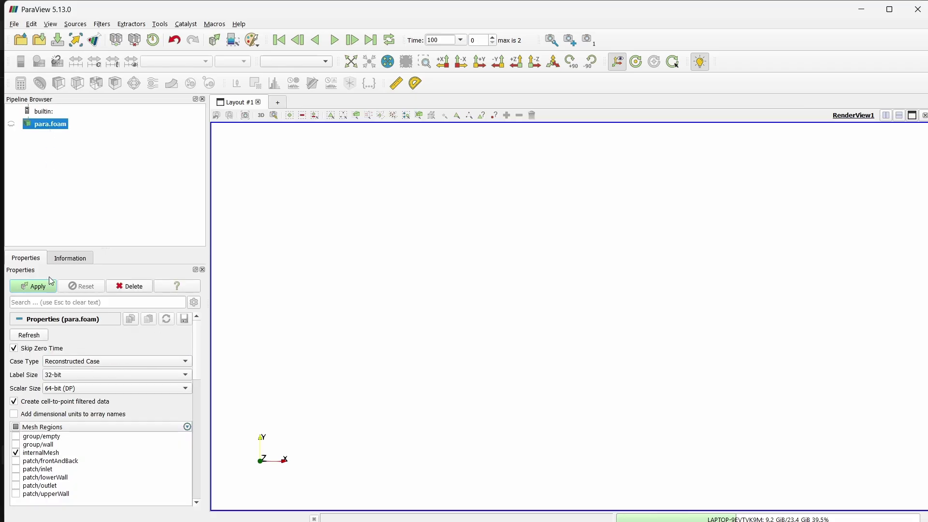
{"action": "left_click", "coordinate": [43, 286]}
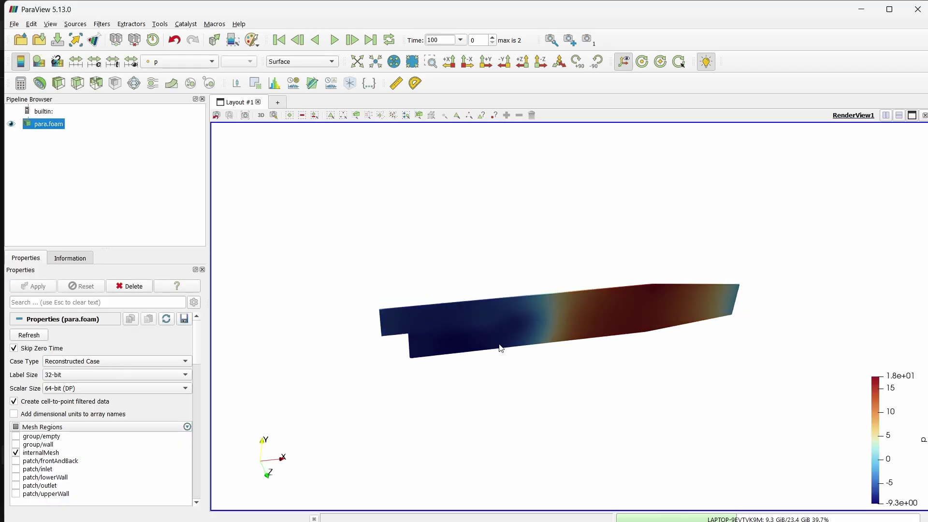
{"action": "left_click_drag", "start_coordinate": [500, 348], "coordinate": [571, 315]}
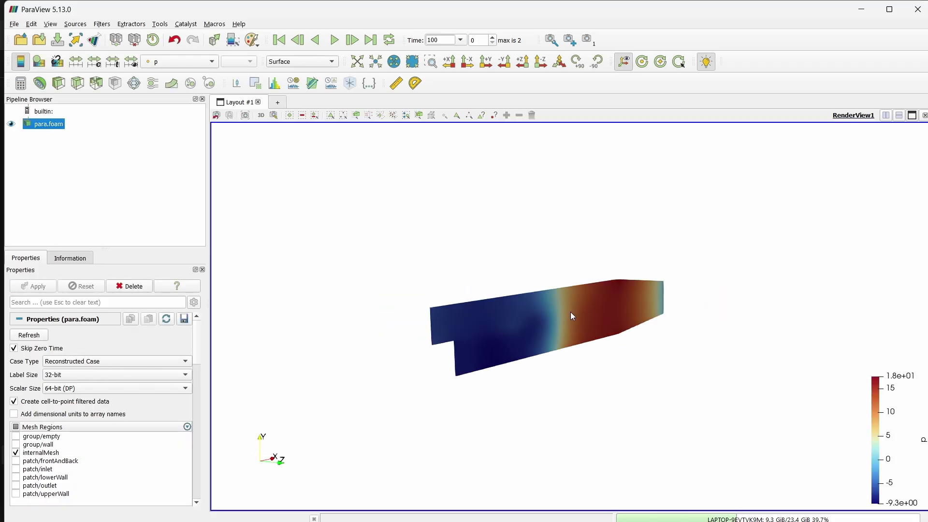
{"action": "left_click", "coordinate": [334, 42]}
{"action": "left_click_drag", "start_coordinate": [533, 264], "coordinate": [422, 267]}
Step: Switch from ParaView back to the MSYS2 terminal and shift its window slightly over the pitzDaily folder
{"action": "key", "text": "alt+Tab"}
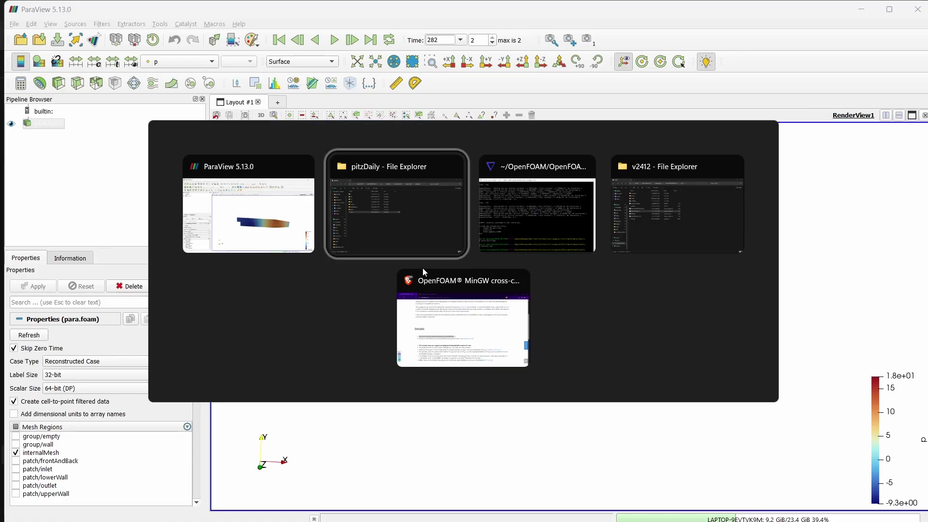
{"action": "key", "text": "alt+Tab"}
{"action": "key", "text": "alt+Tab"}
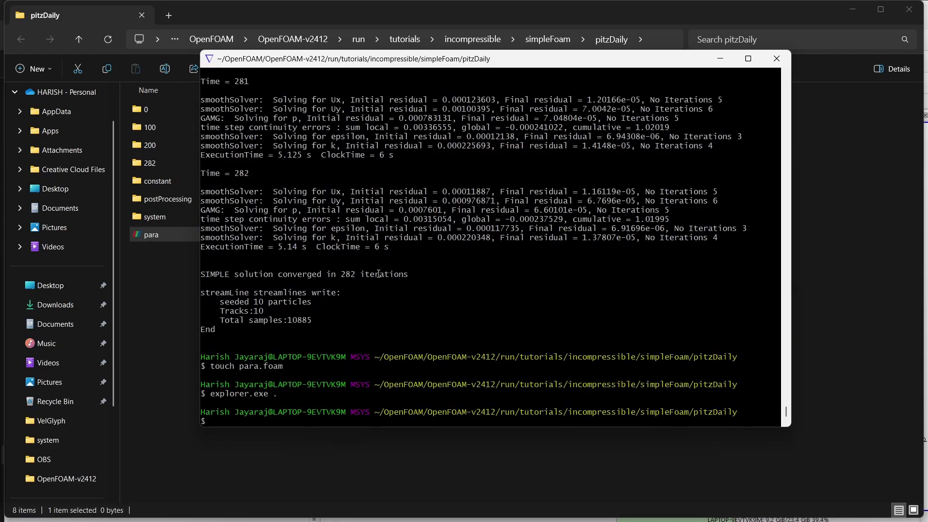
{"action": "scroll", "coordinate": [97, 437], "scroll_direction": "down", "scroll_amount": 2}
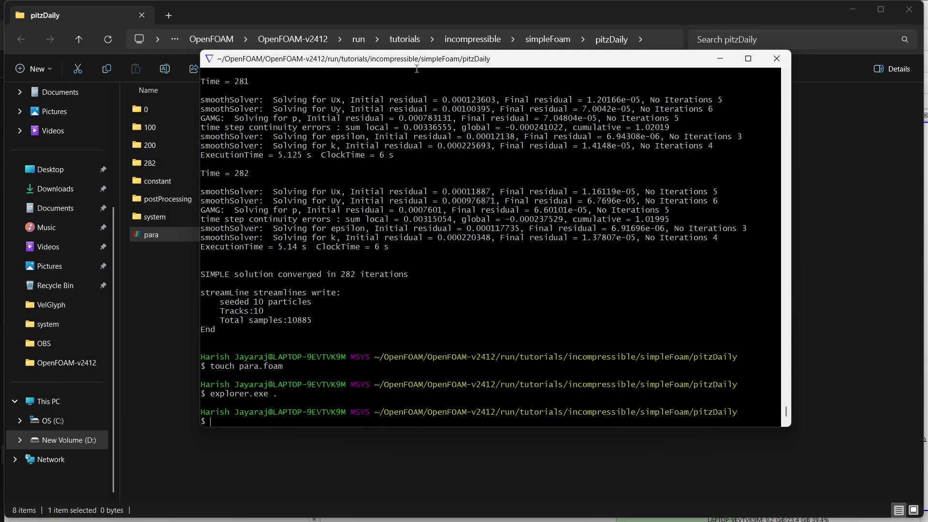
{"action": "mouse_move", "coordinate": [416, 69]}
{"action": "left_mouse_down"}
{"action": "mouse_move", "coordinate": [406, 84]}
{"action": "mouse_move", "coordinate": [404, 73]}
{"action": "left_mouse_up"}
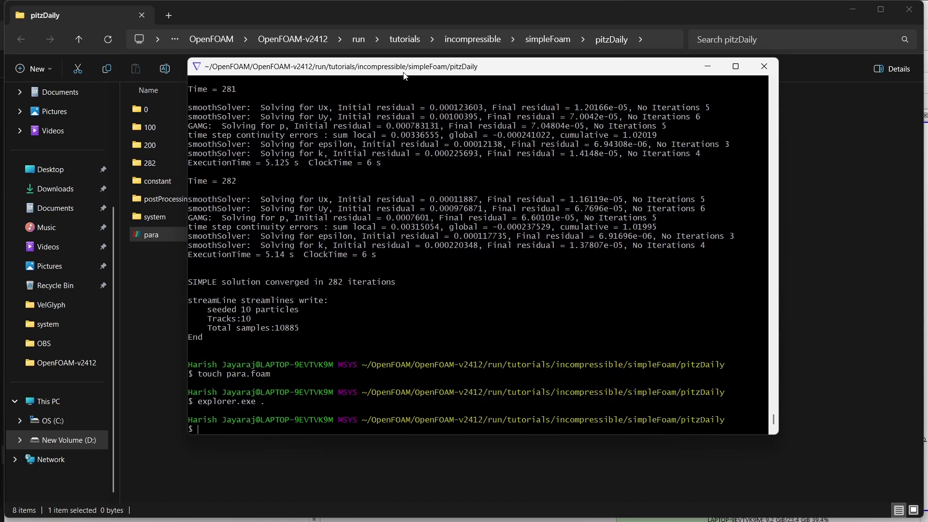
{"action": "left_click", "coordinate": [146, 301]}
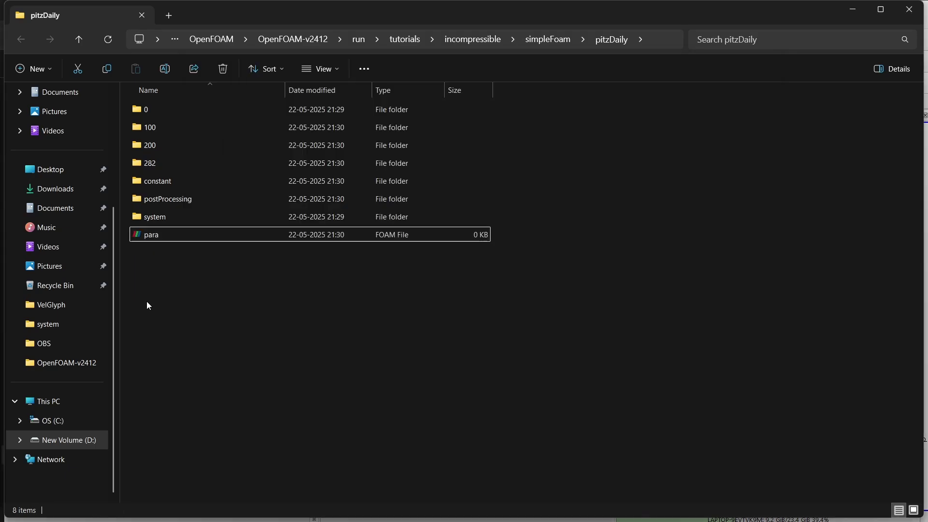
{"action": "right_click", "coordinate": [147, 301]}
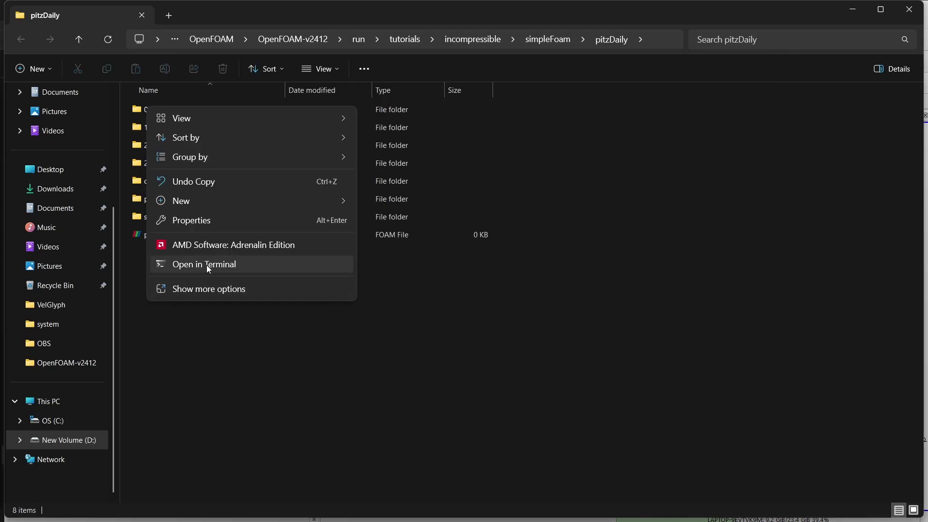
{"action": "left_click", "coordinate": [488, 309]}
{"action": "key", "text": "alt+Tab"}
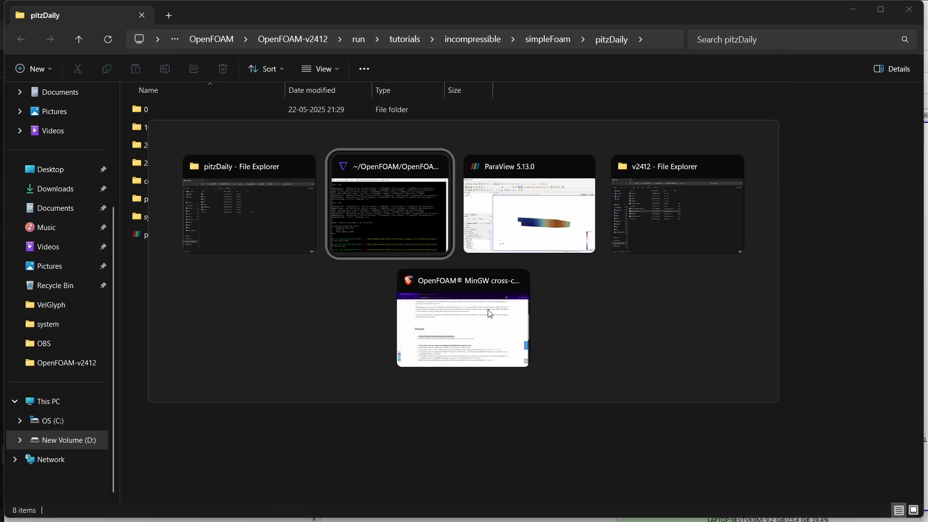